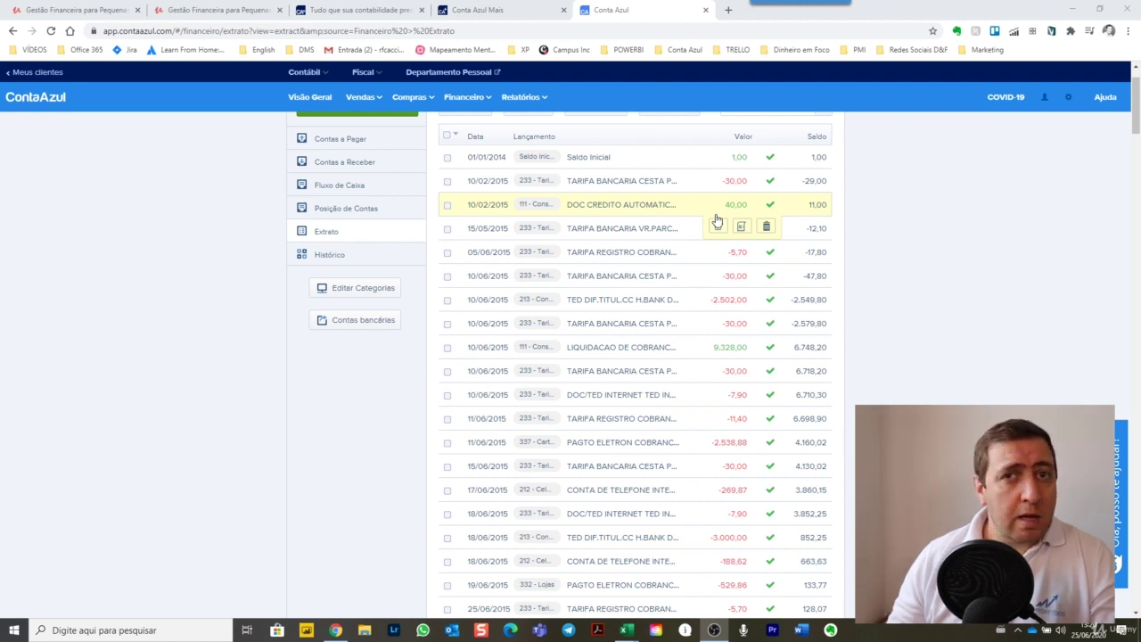
Filter the bank statement to show only the BB D&F account, with every other account deselected.
scroll(686, 225, "up", 1)
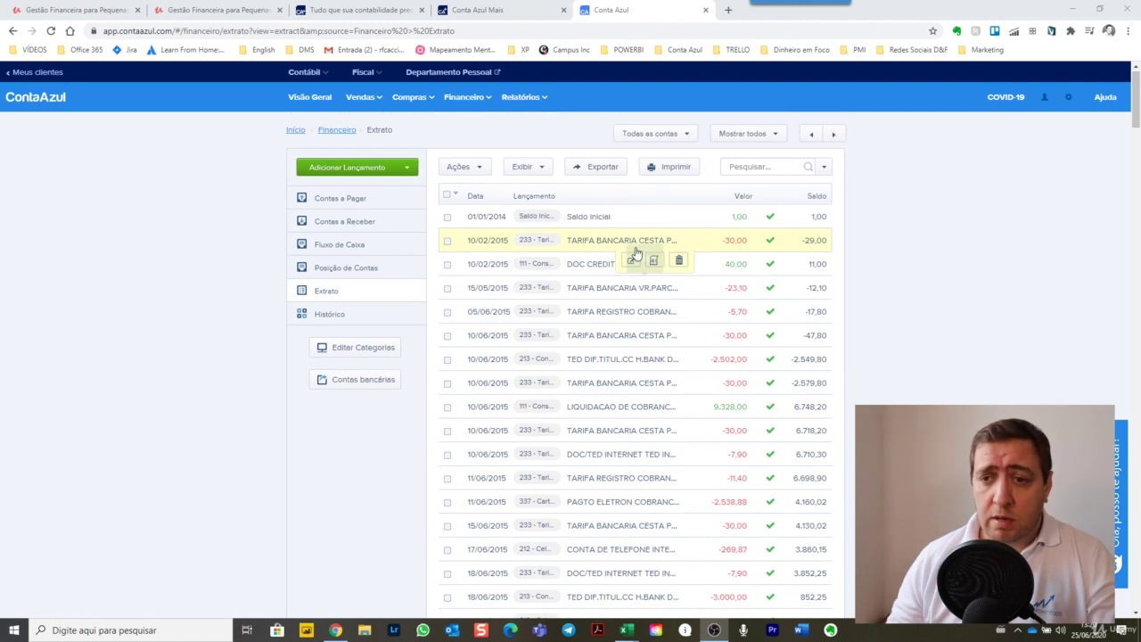
left_click(687, 133)
scroll(699, 356, "down", 3)
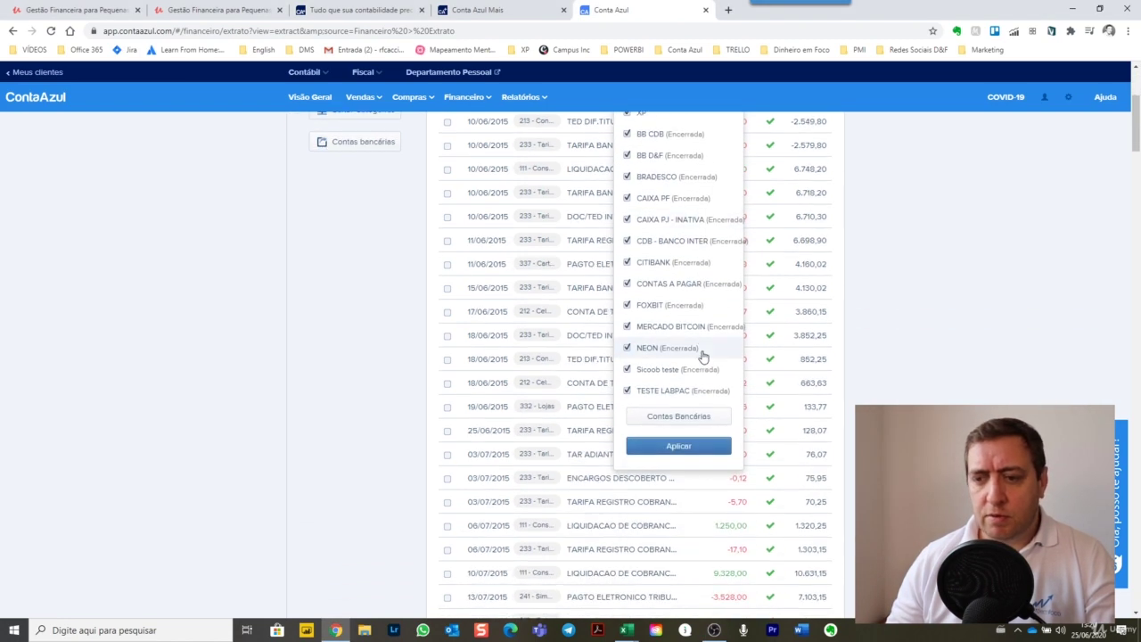
scroll(702, 355, "up", 2)
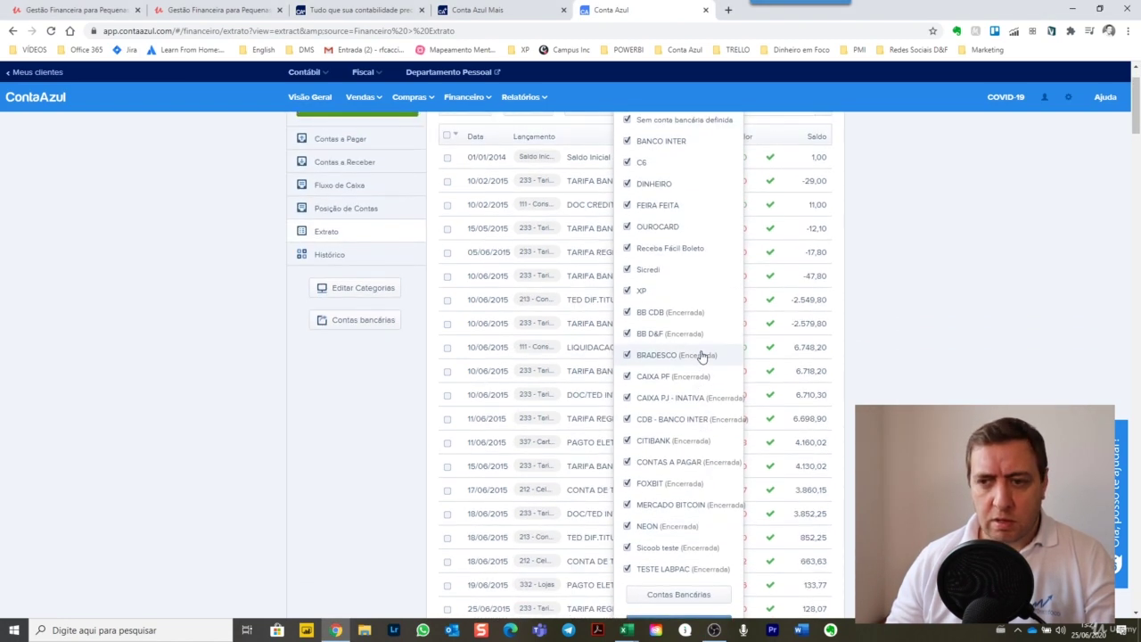
scroll(693, 303, "up", 1)
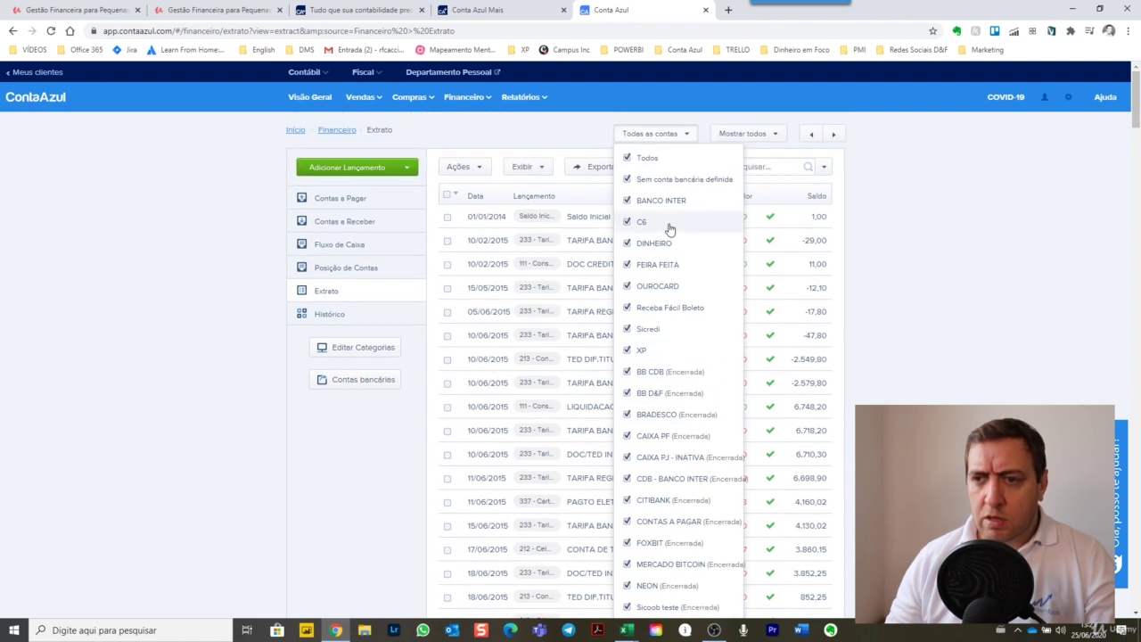
left_click(629, 159)
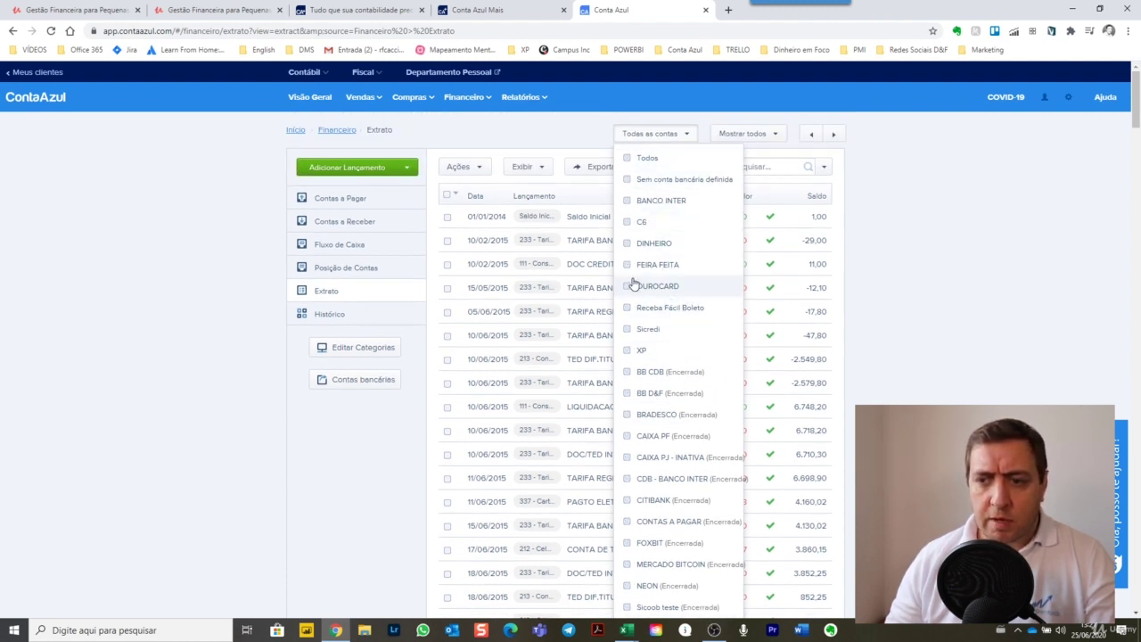
scroll(633, 294, "down", 2)
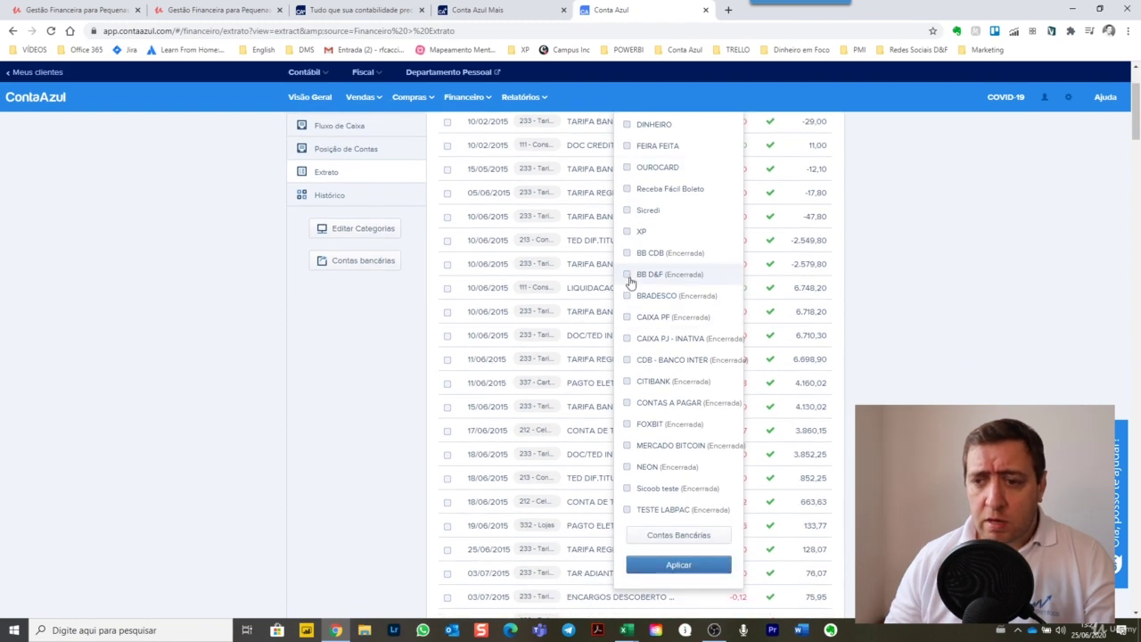
left_click(628, 275)
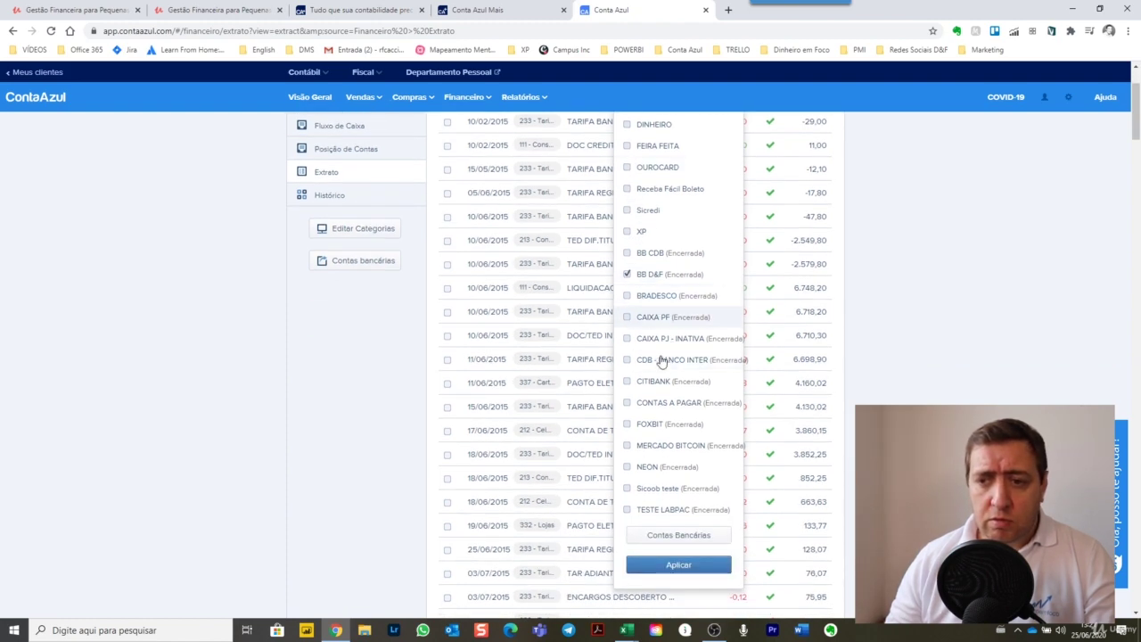
left_click(700, 566)
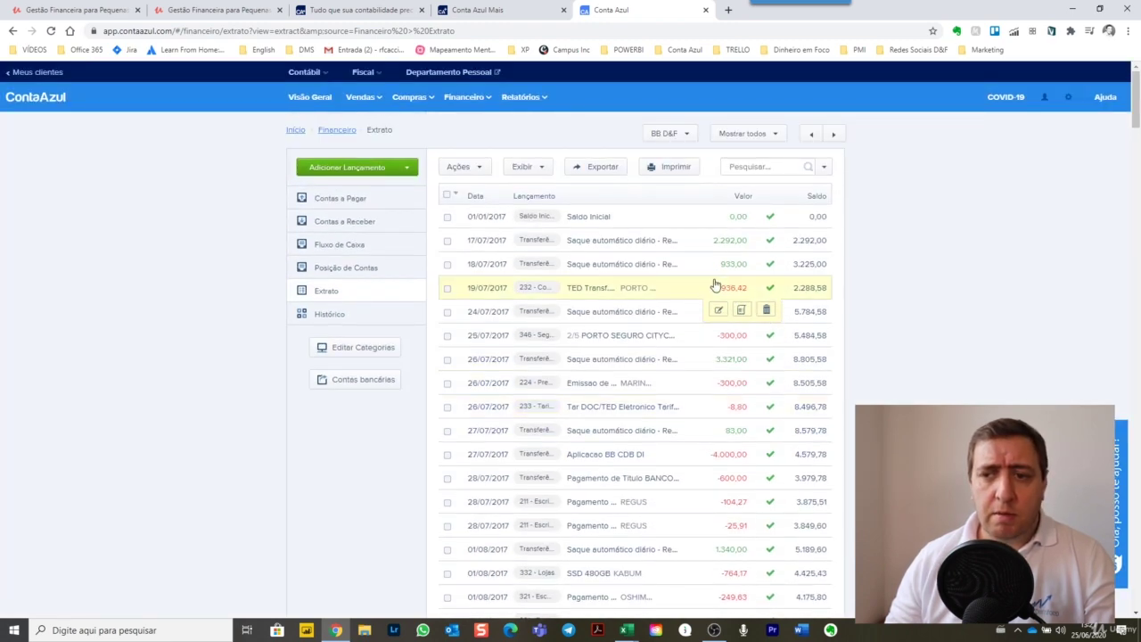
Look through the filtered statement entries and check which period filter options are available.
scroll(704, 316, "down", 3)
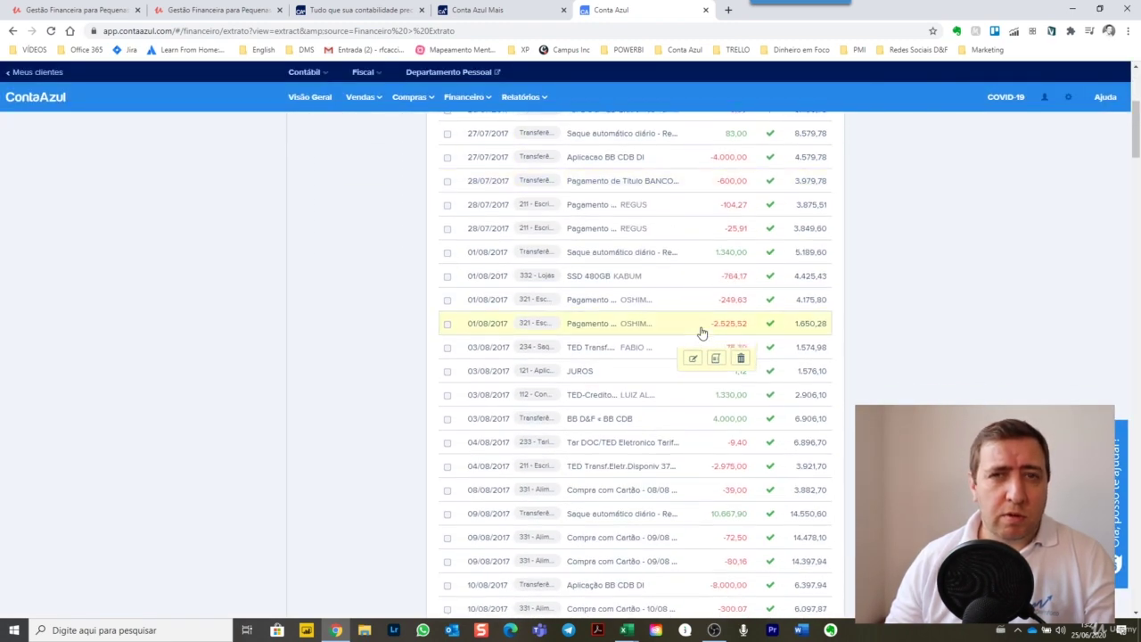
scroll(701, 332, "up", 3)
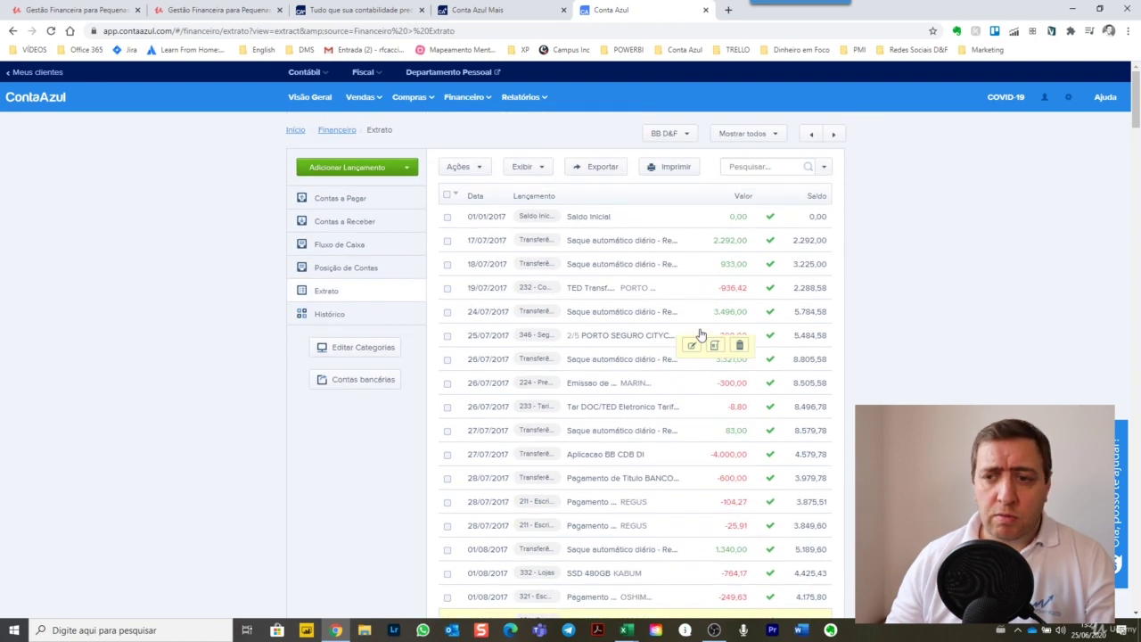
left_click(775, 138)
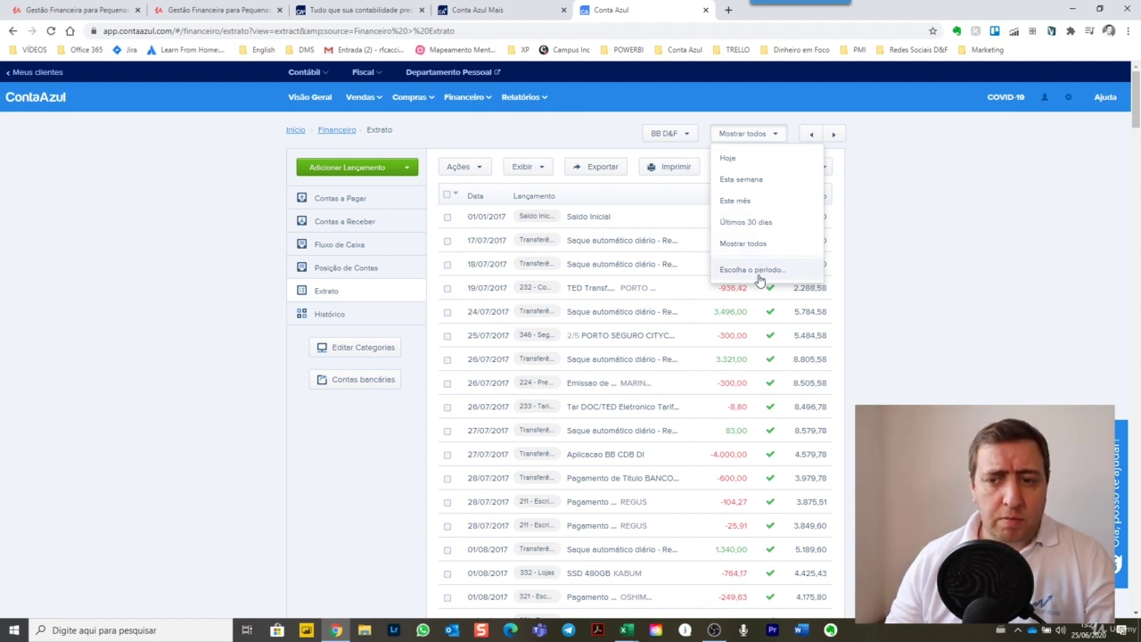
left_click(885, 311)
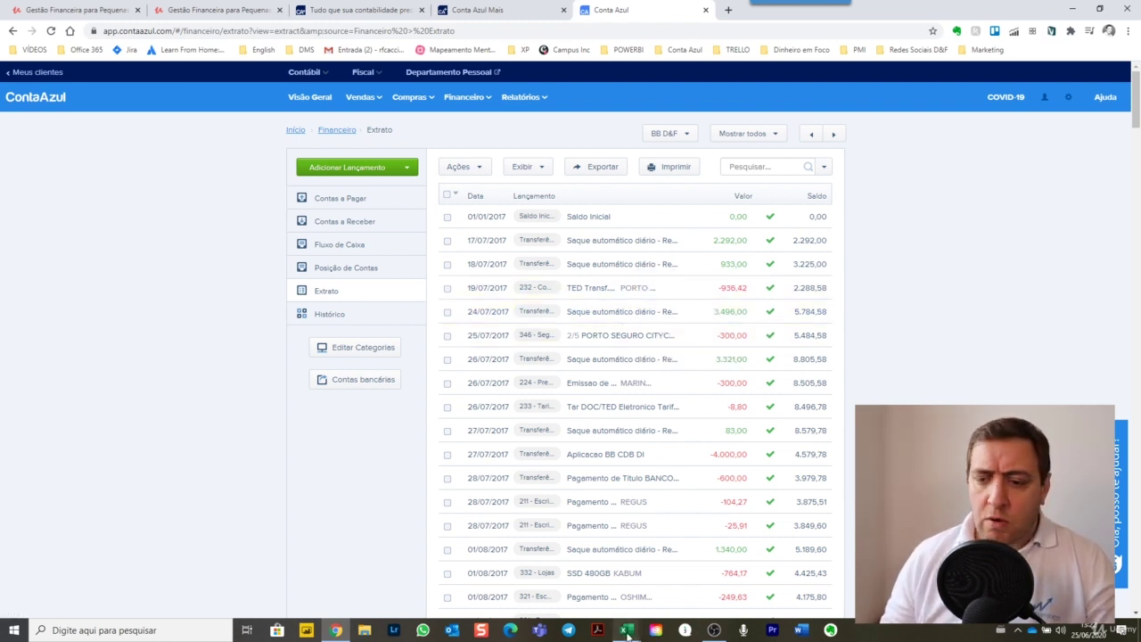
Switch to the Pasta1 workbook in Excel and review the bank accounts in cells B2 to B5 and the whole table.
mouse_move(627, 636)
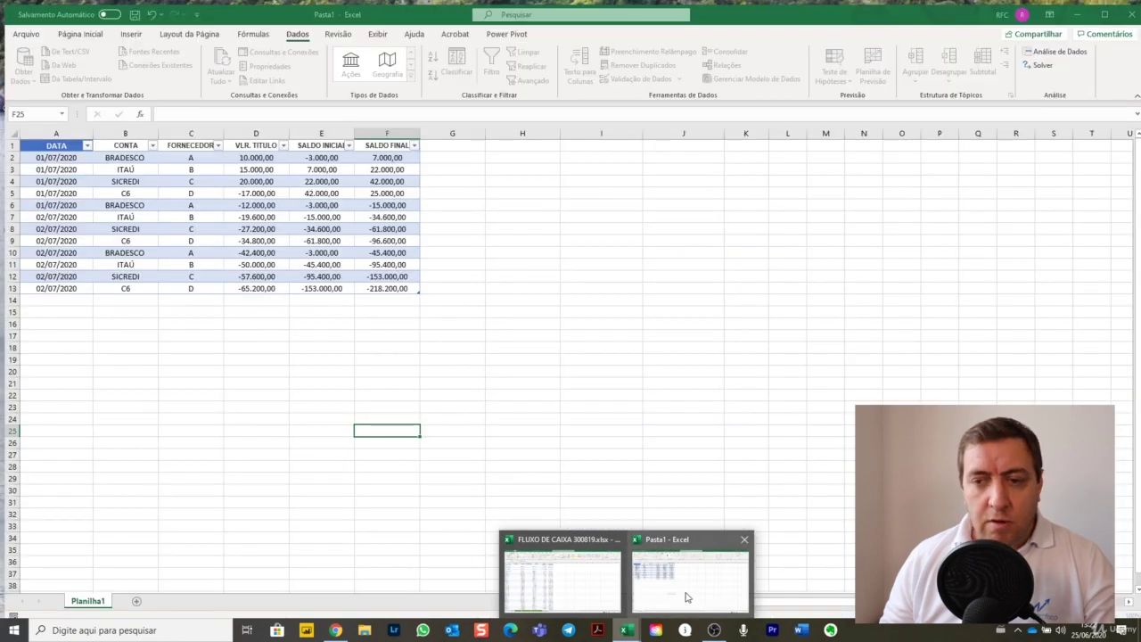
left_click(687, 597)
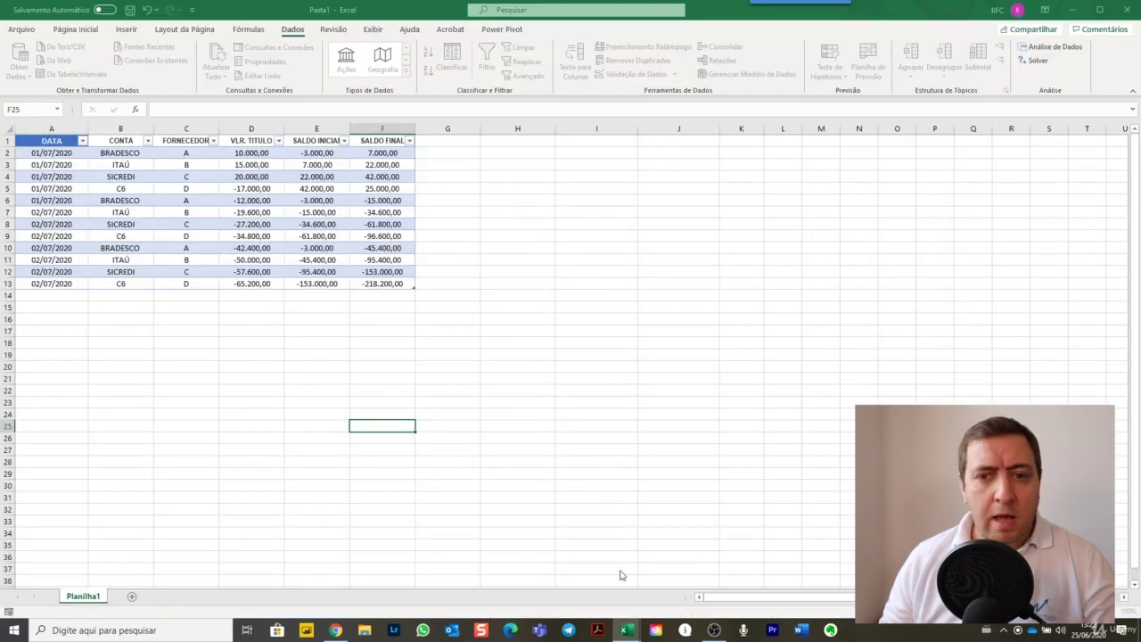
left_click(274, 355)
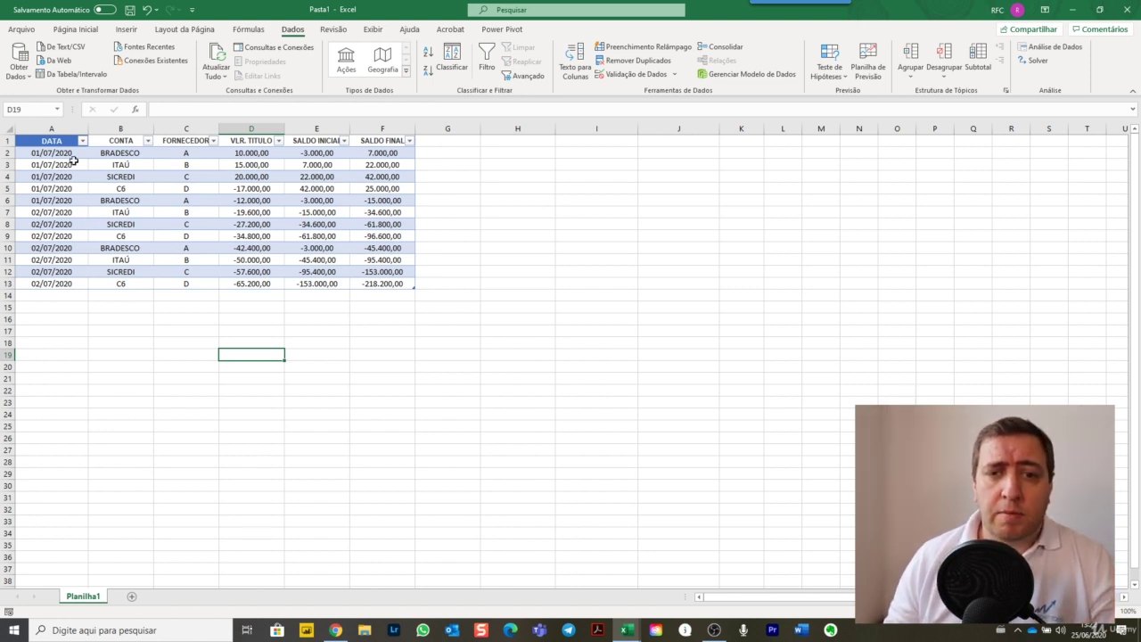
left_click(113, 153)
left_click(120, 165)
left_click(127, 178)
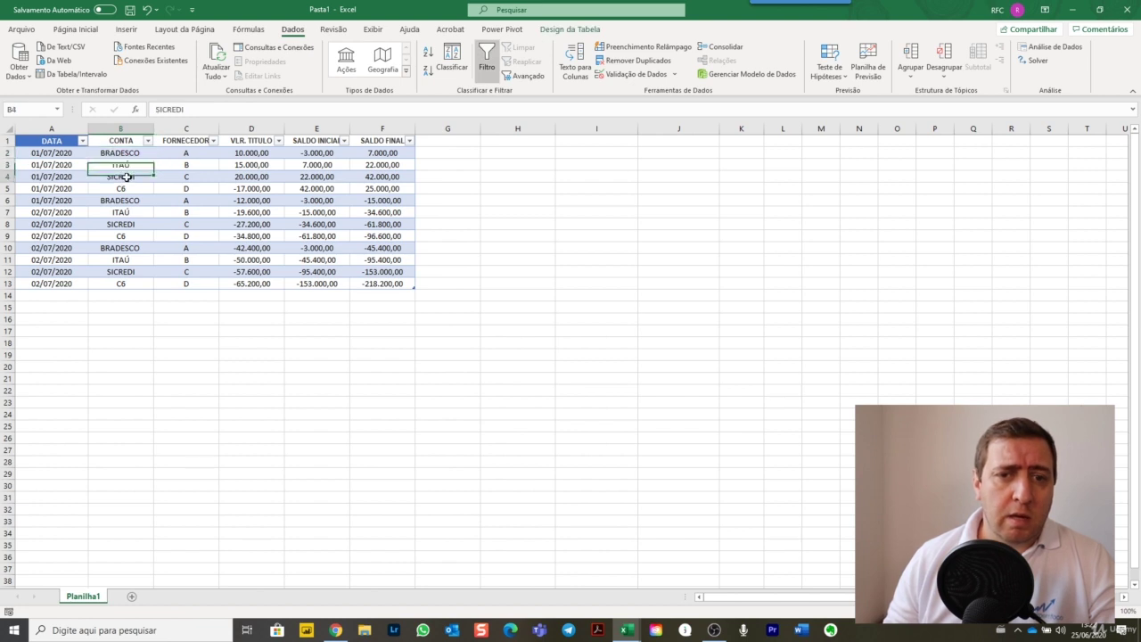
left_click(127, 188)
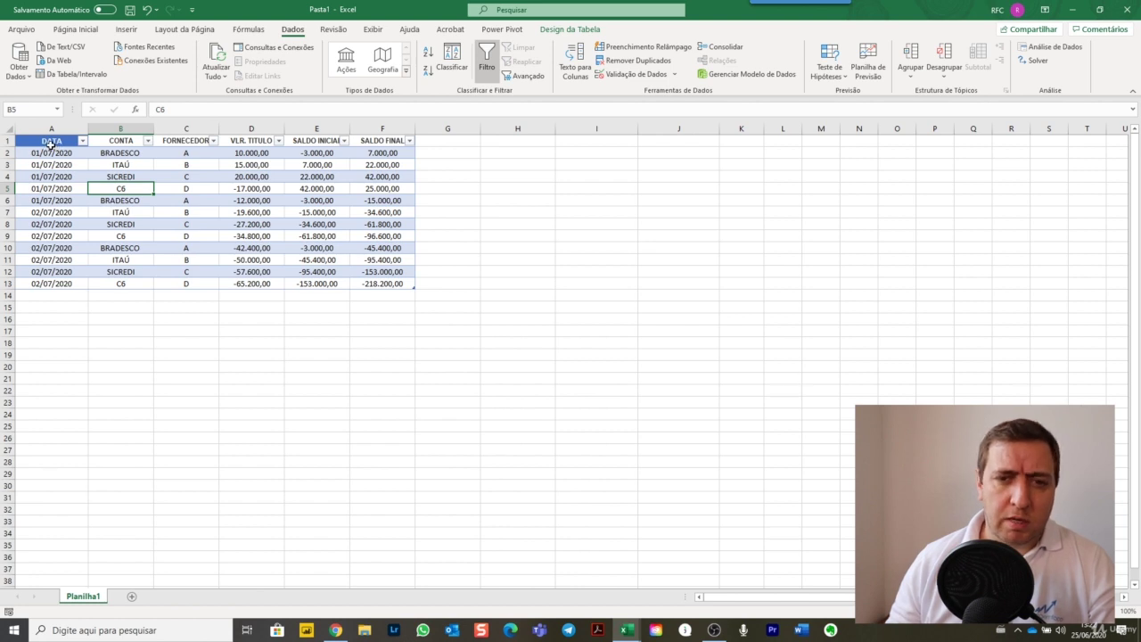
left_click_drag(51, 145, 386, 282)
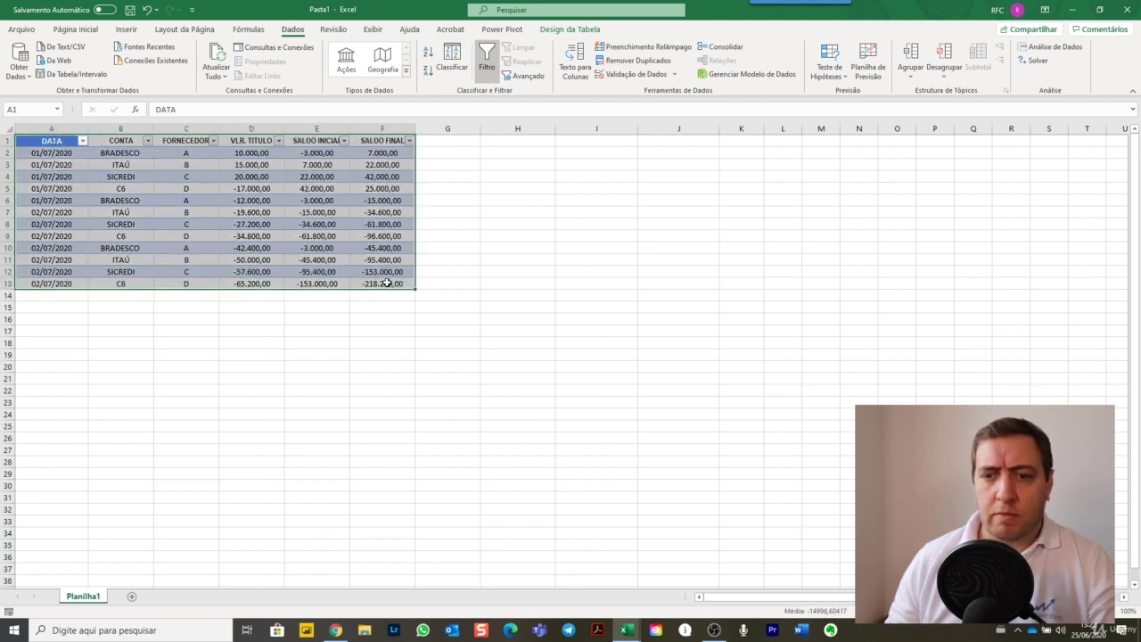
left_click(491, 259)
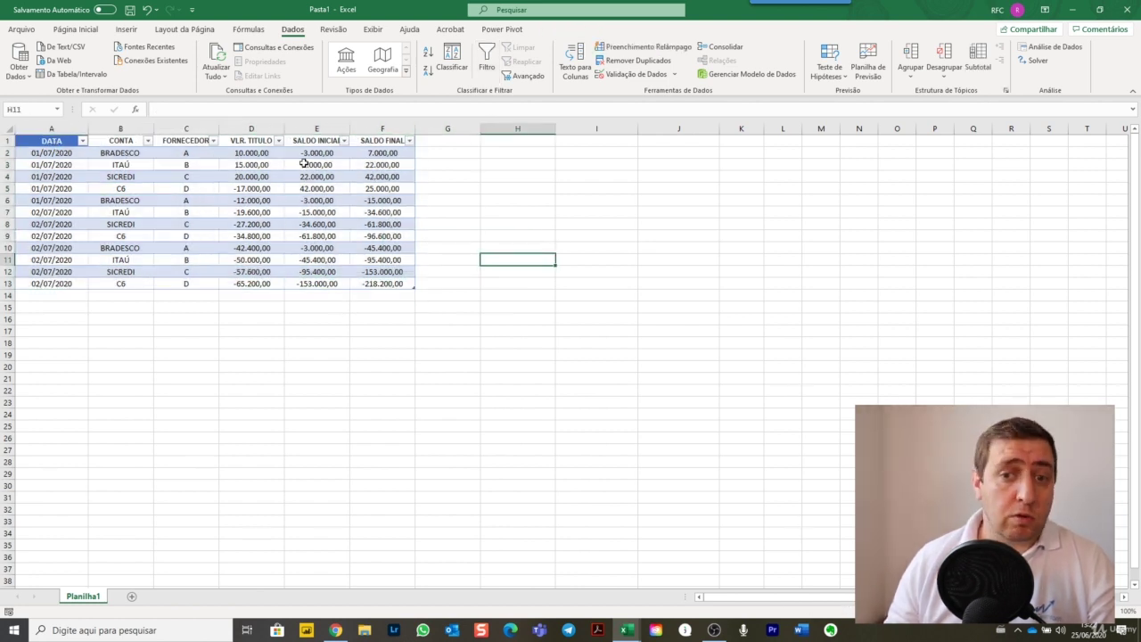
Examine how the first two entries derive SALDO FINAL from VLR. TITULO and SALDO INICIAL and carry it to the next row.
left_click(252, 154)
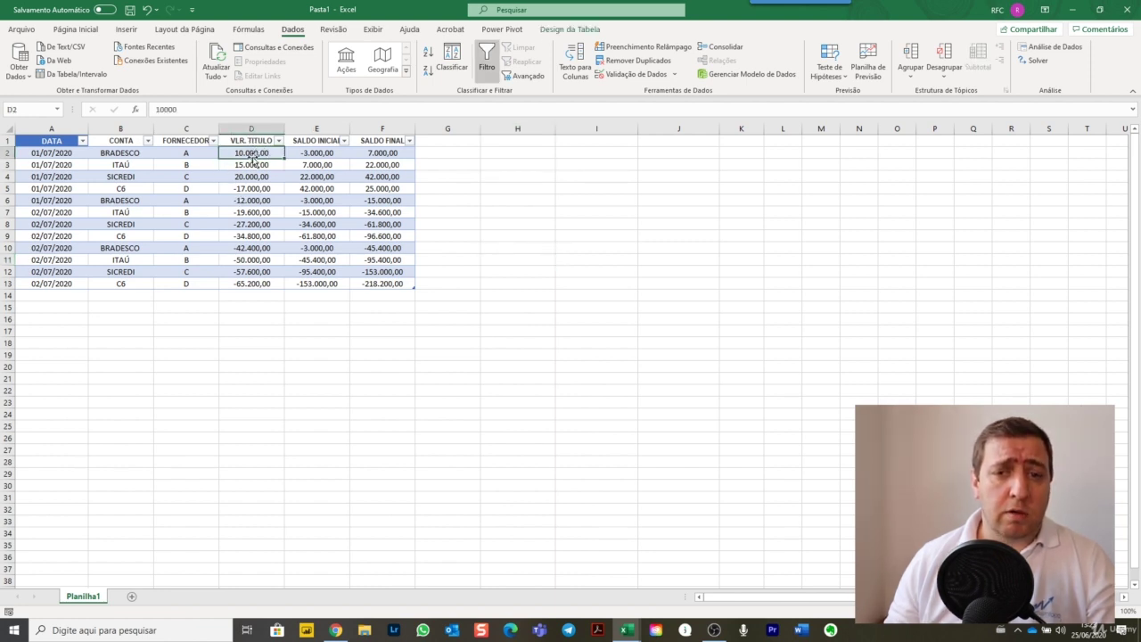
left_click(312, 154)
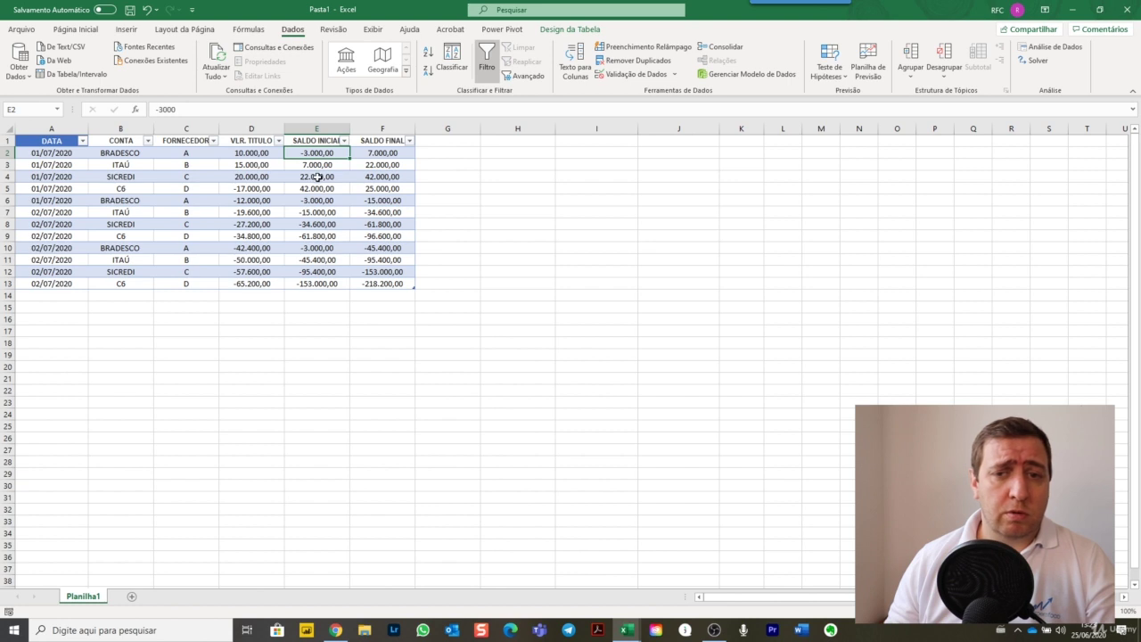
left_click_drag(251, 153, 312, 152)
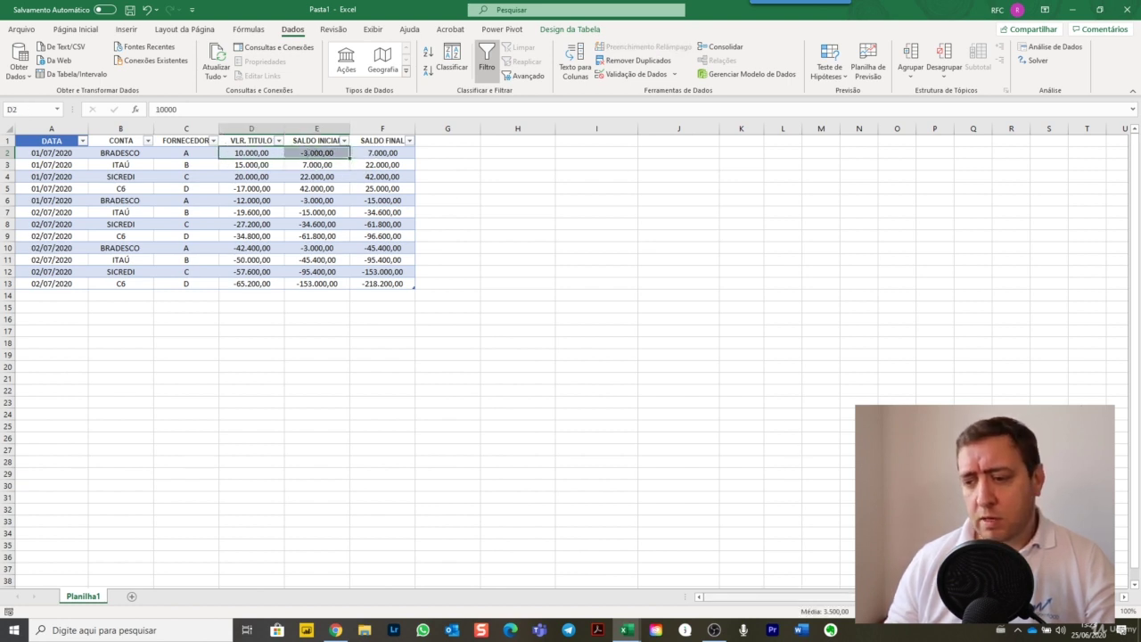
left_click(398, 155)
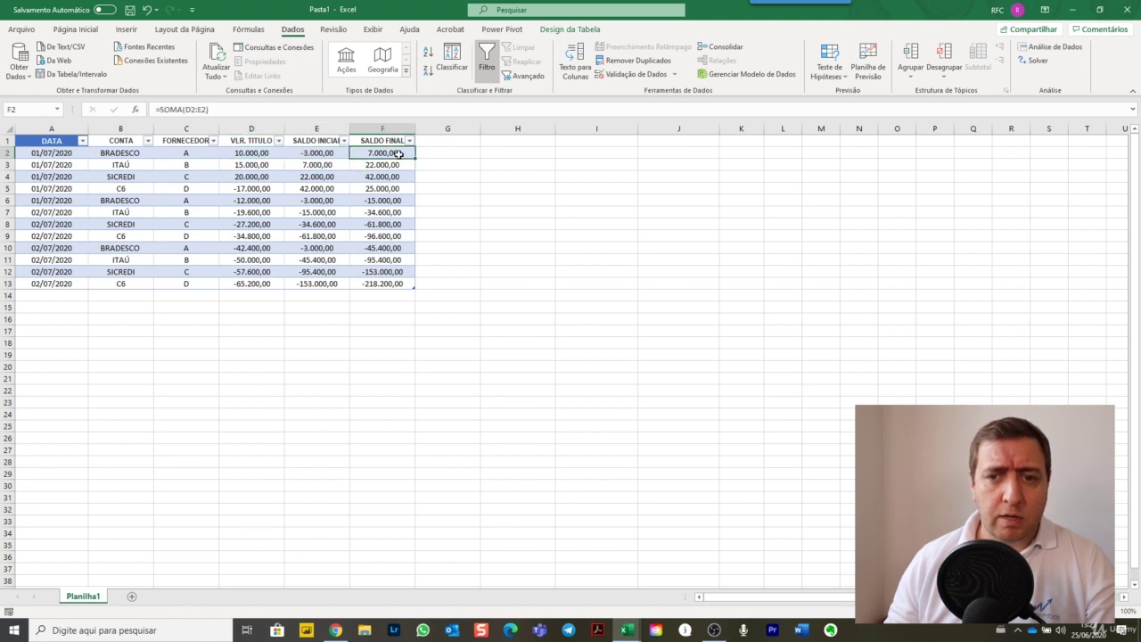
left_click(329, 165)
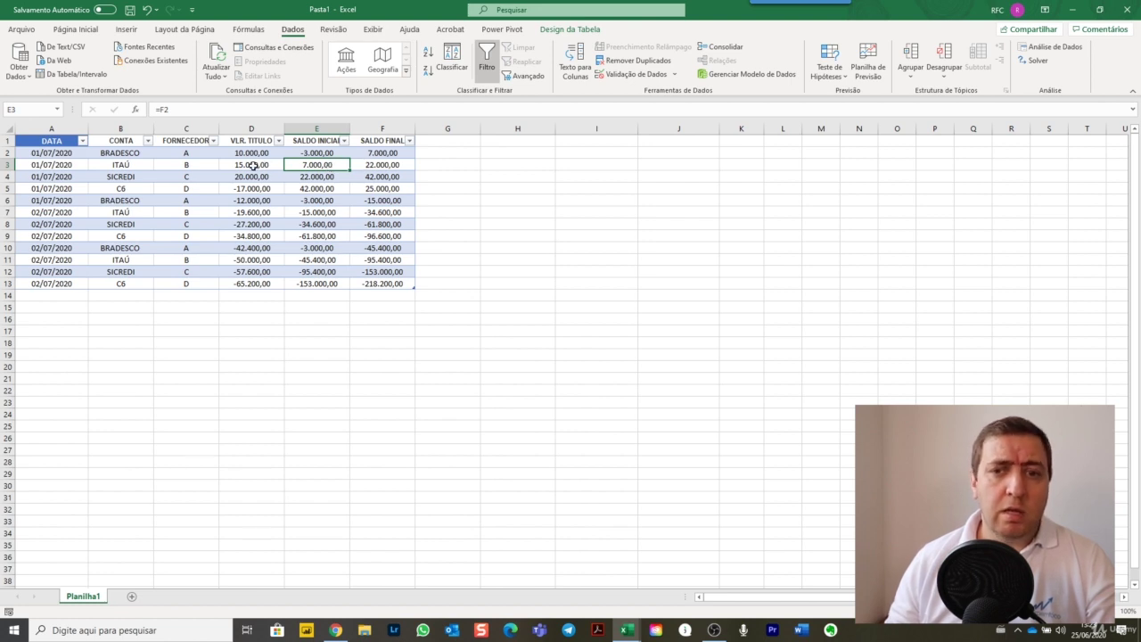
left_click(254, 166)
left_click_drag(255, 167, 376, 167)
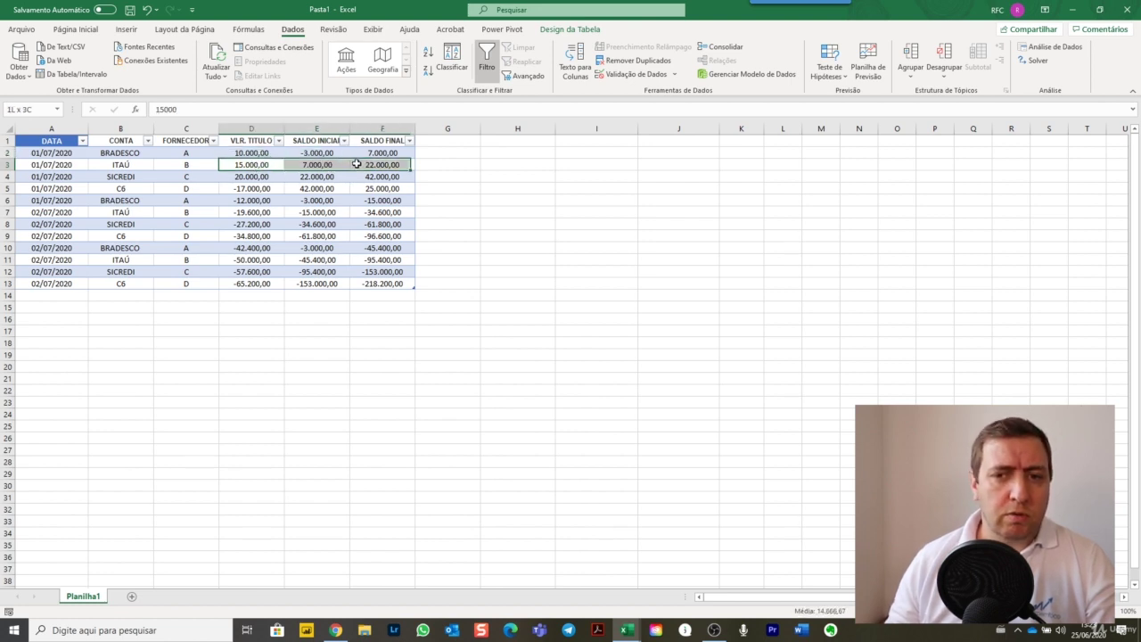
left_click(380, 167)
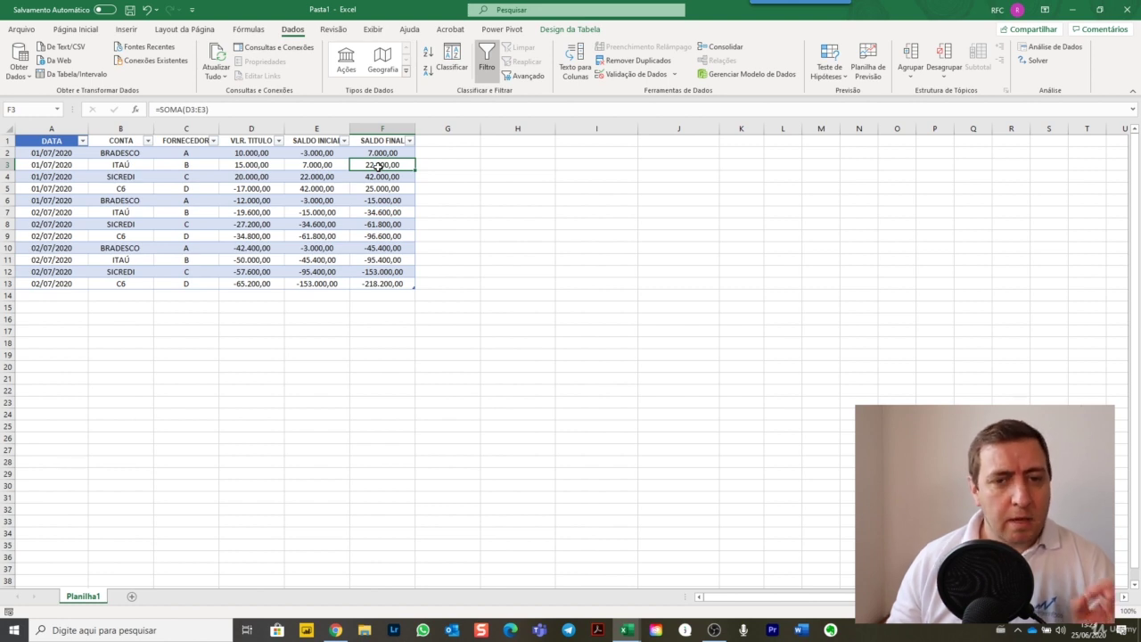
Create a pivot table from the range A1:F13 and place it in the existing worksheet at cell H4.
left_click_drag(55, 141, 387, 283)
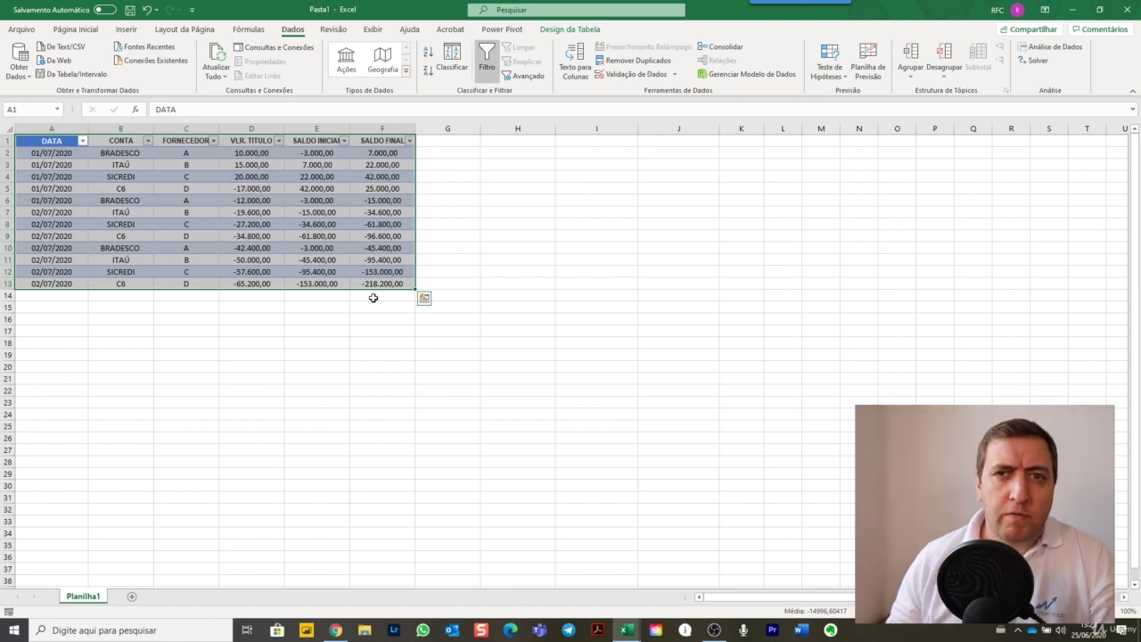
left_click(123, 30)
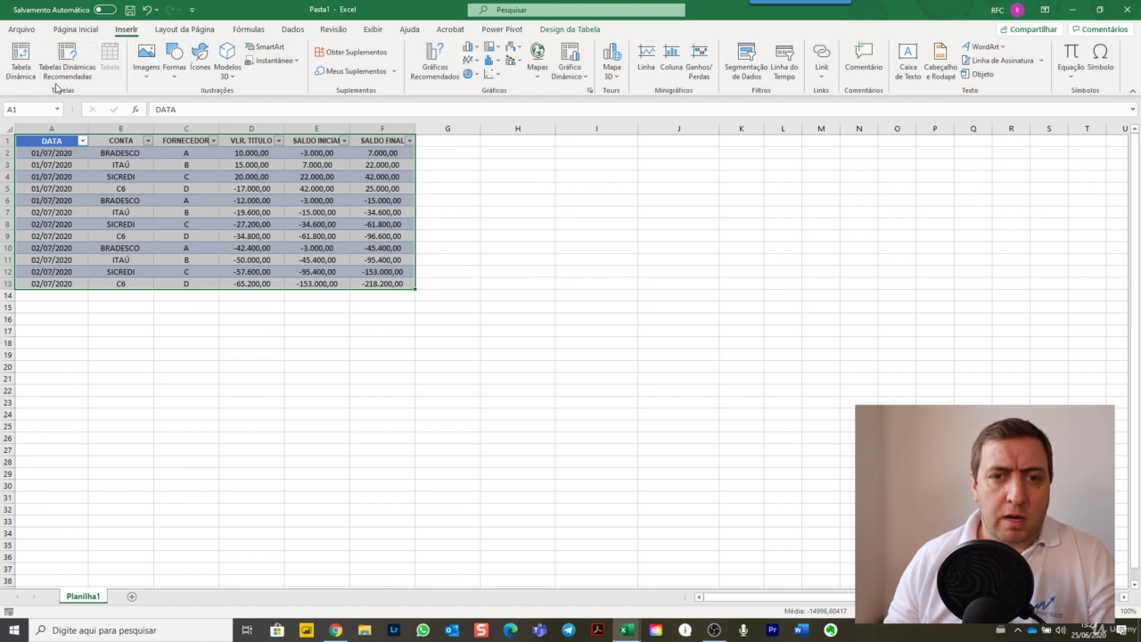
left_click(27, 72)
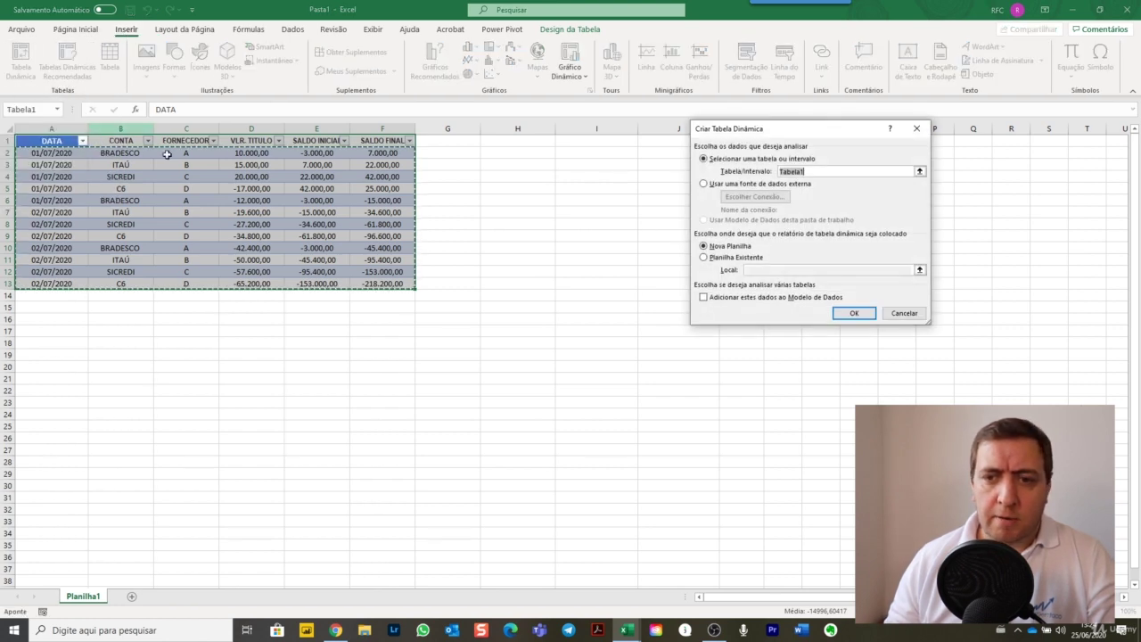
left_click(713, 259)
left_click(765, 270)
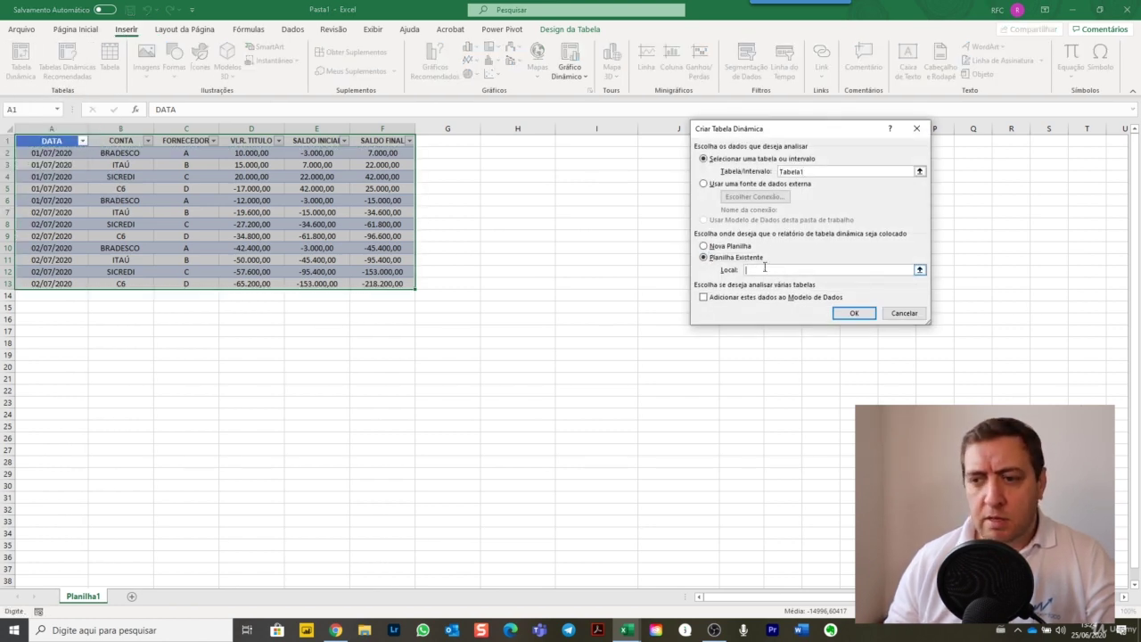
left_click(515, 177)
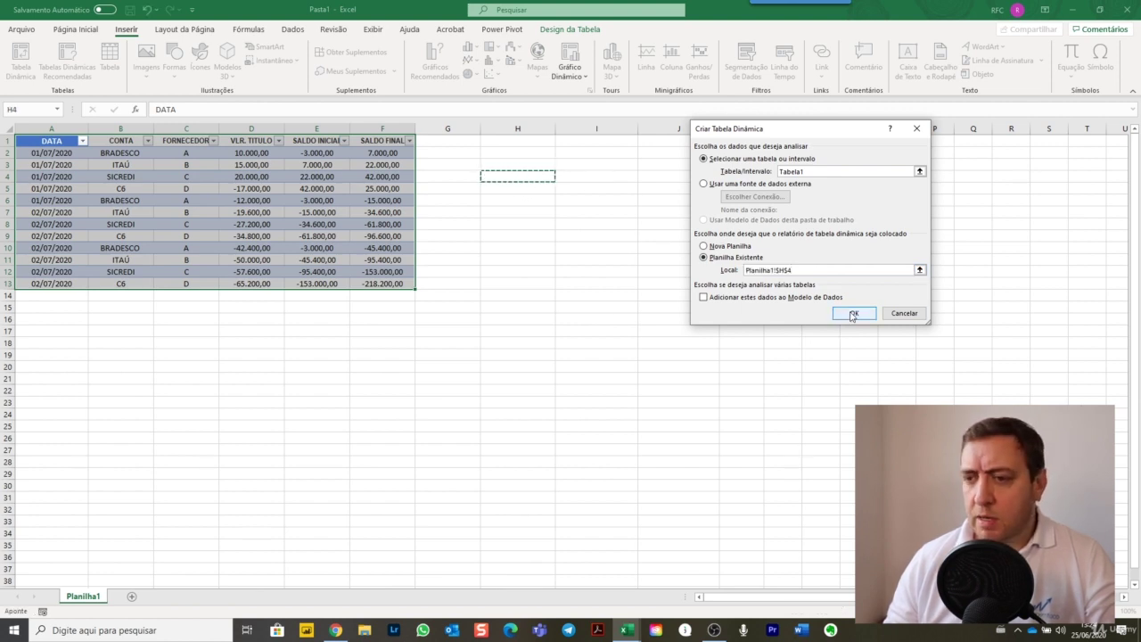
left_click(853, 314)
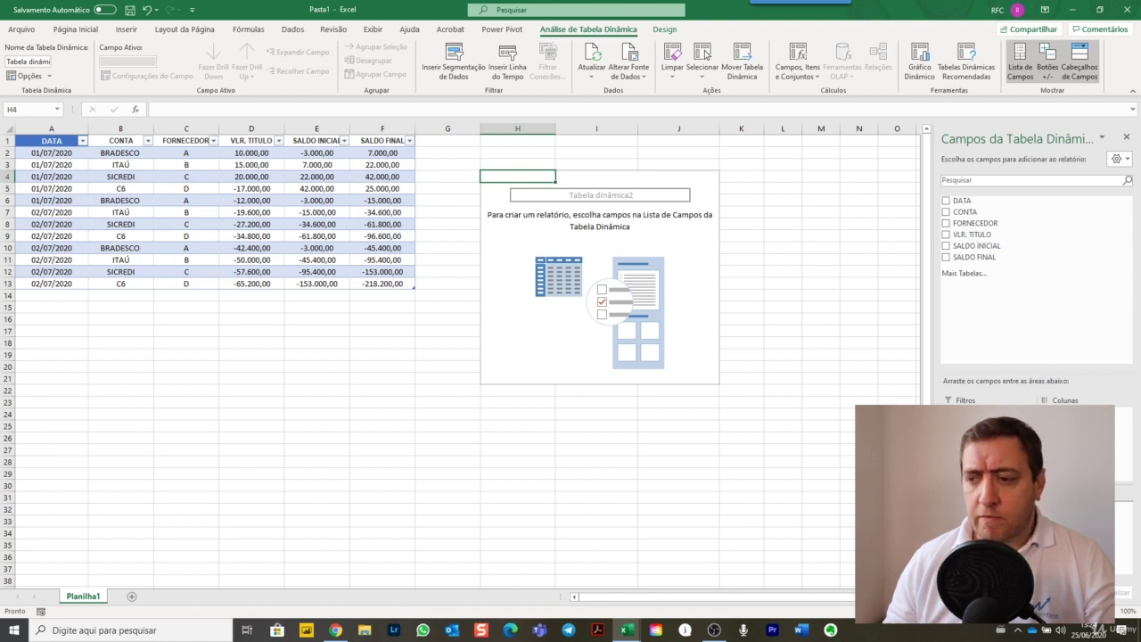
Add the VLR. TITULO field to the pivot table as a summed value.
left_click(945, 234)
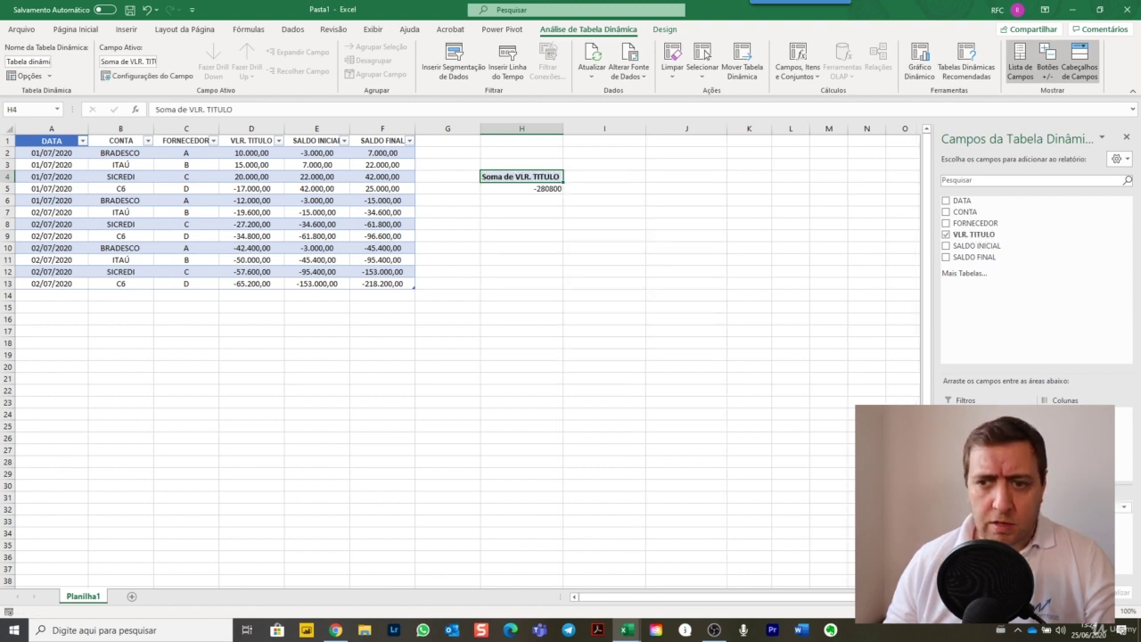
left_click(1125, 512)
left_click(1121, 495)
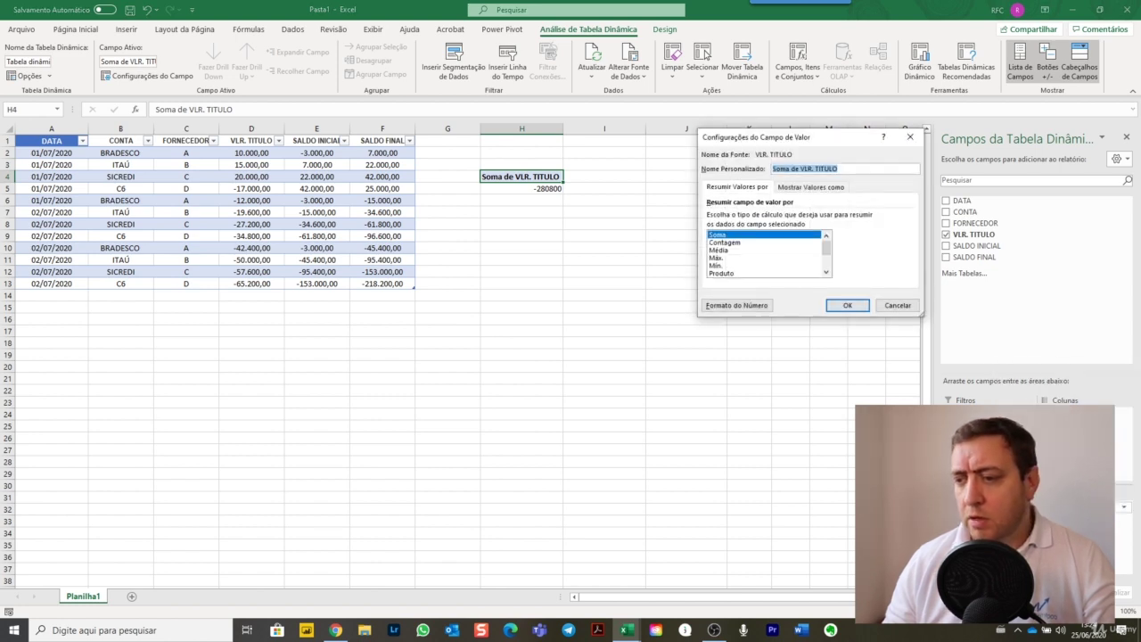
left_click(733, 306)
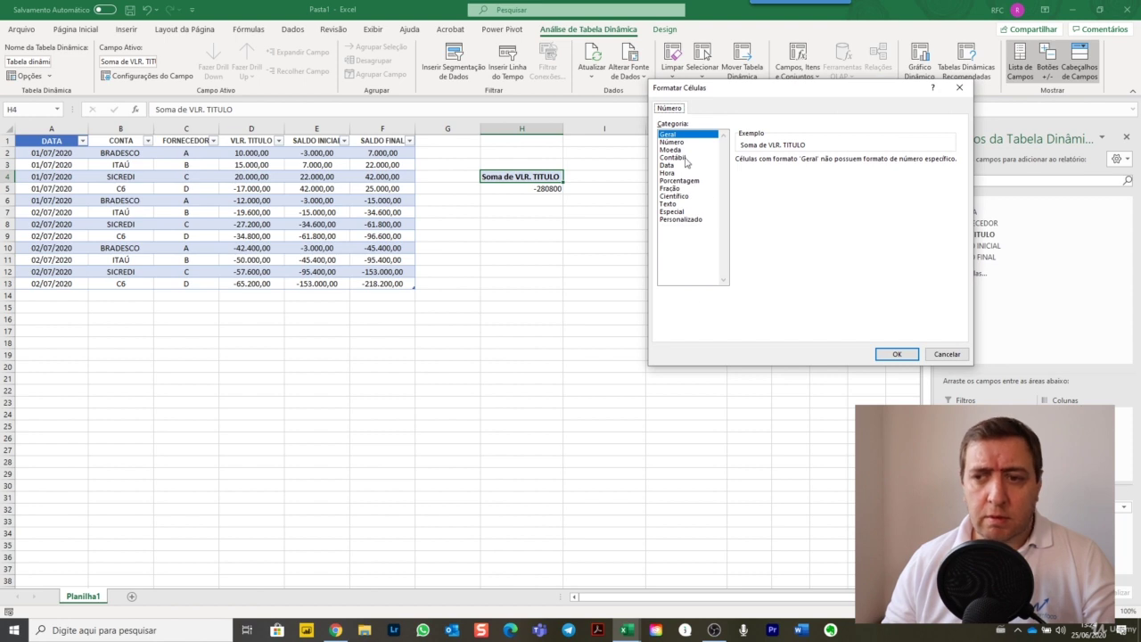
left_click(947, 353)
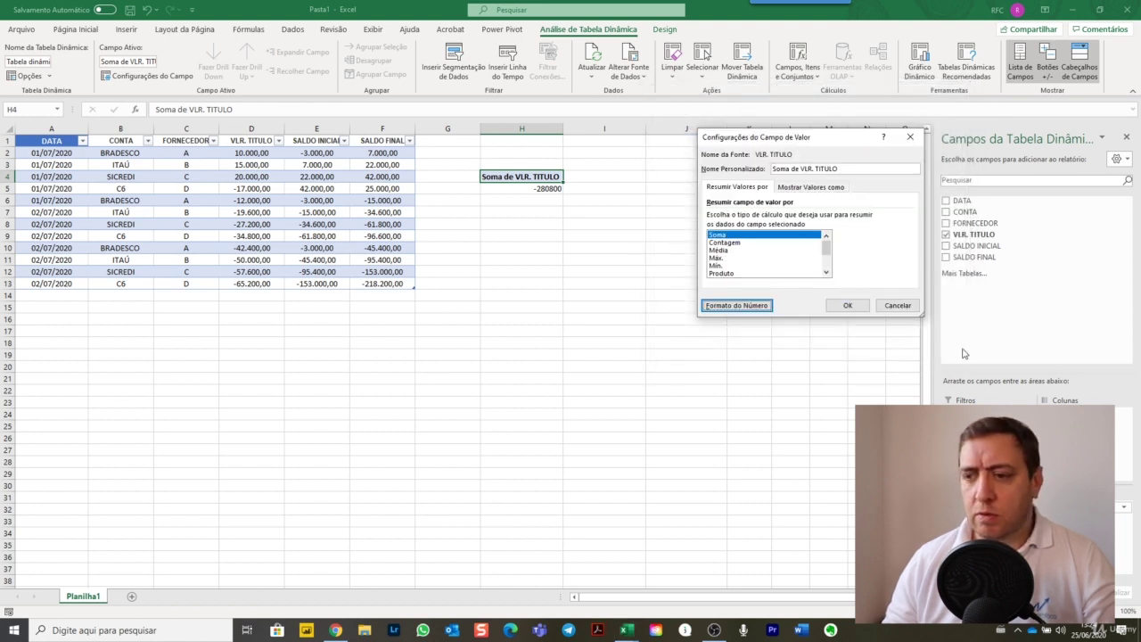
left_click(897, 305)
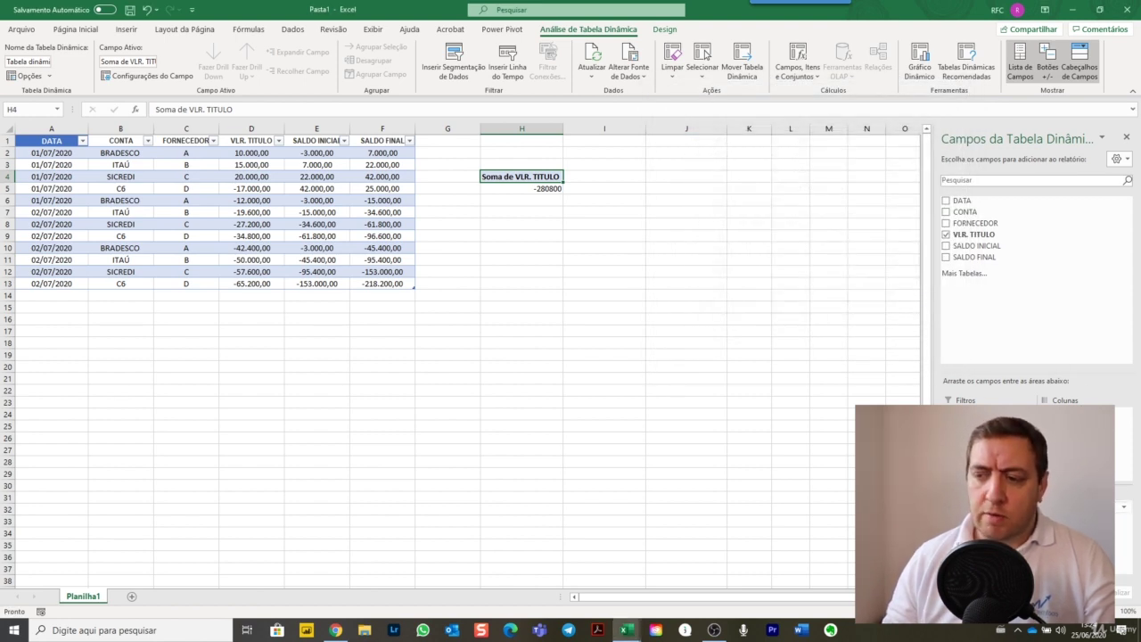
Format the summed VLR. TITULO values as Número with two decimals, a thousands separator and red negatives with a minus sign.
left_click(1124, 507)
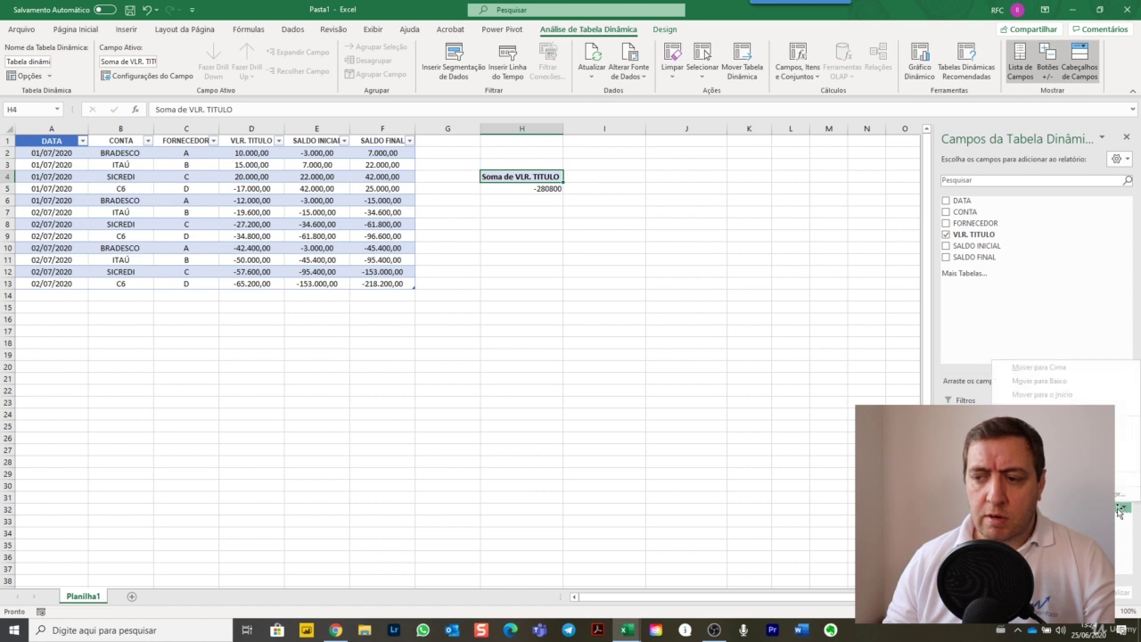
left_click(1114, 493)
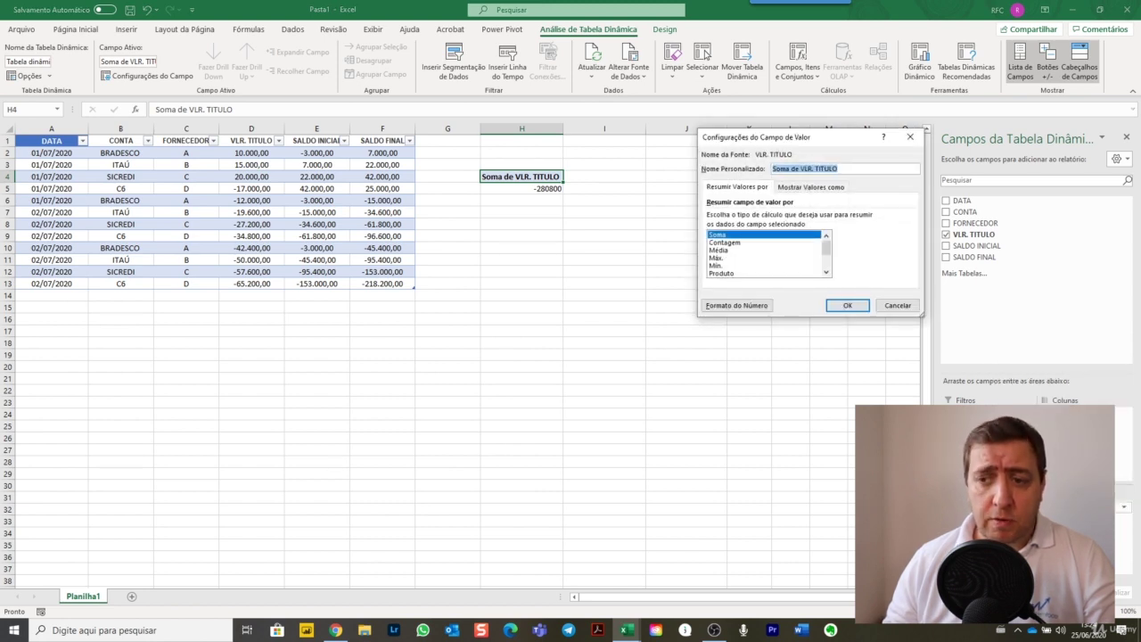
left_click(758, 310)
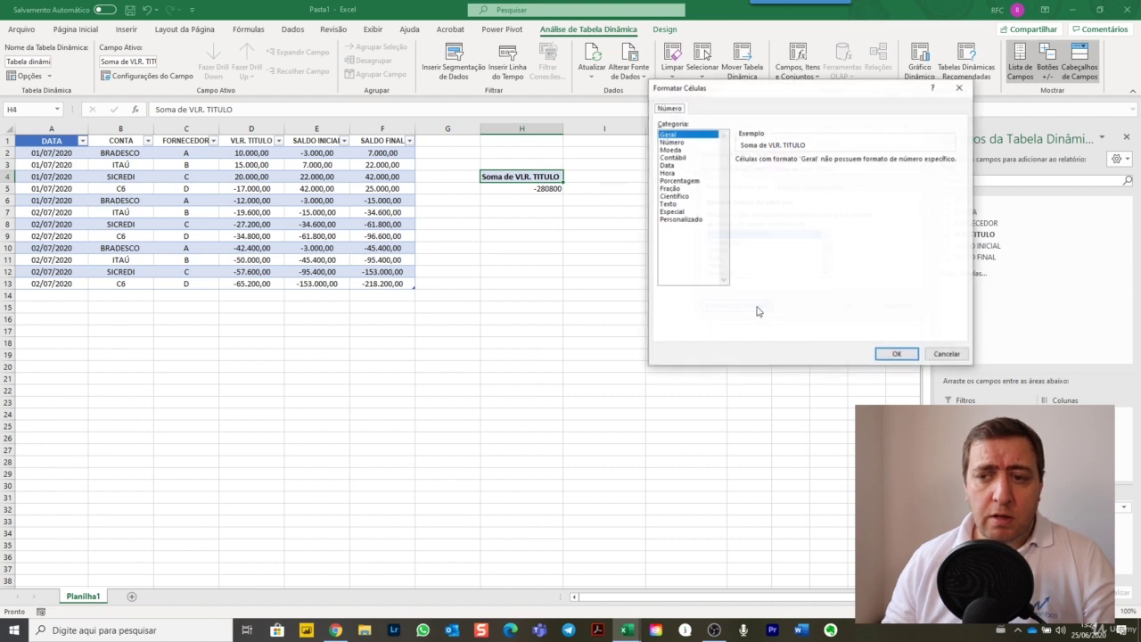
left_click(676, 143)
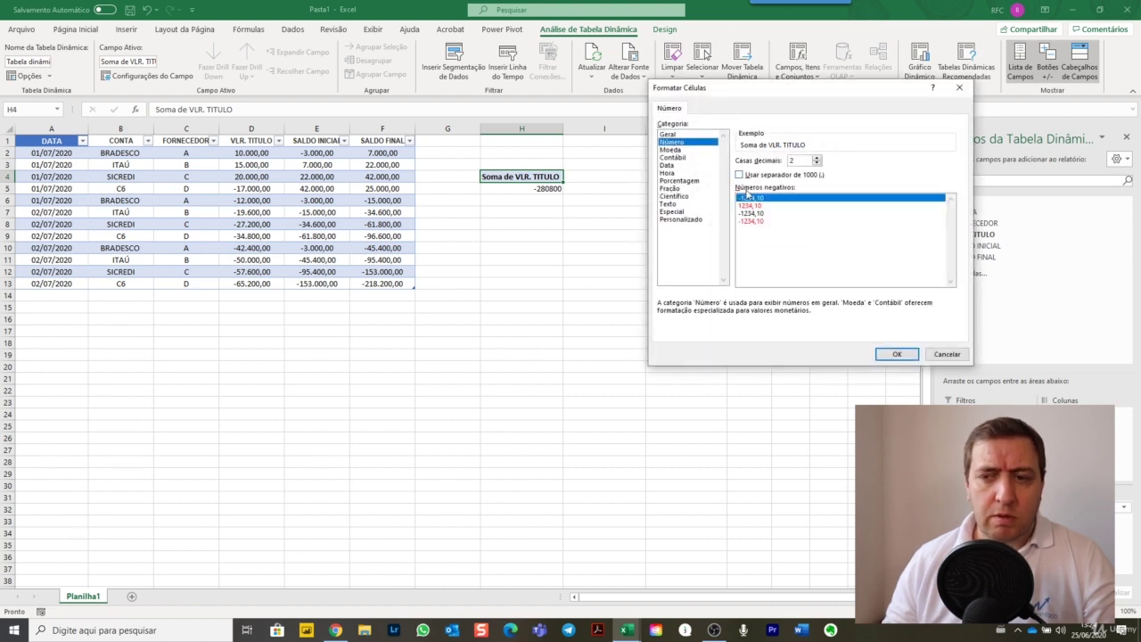
left_click(740, 175)
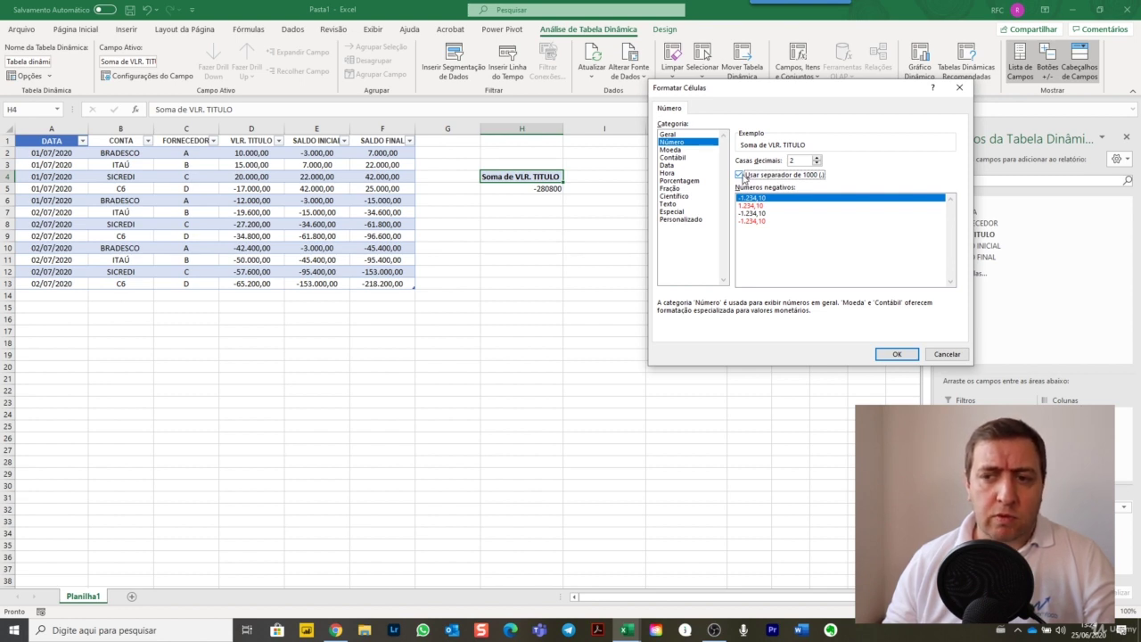
left_click(758, 221)
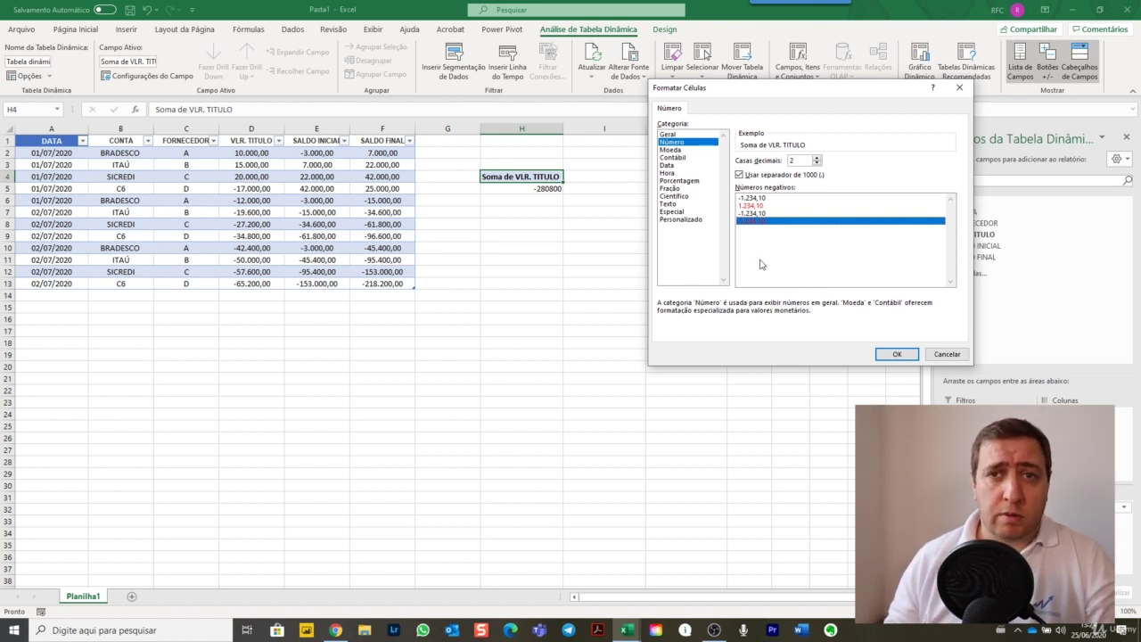
left_click(896, 355)
left_click(847, 305)
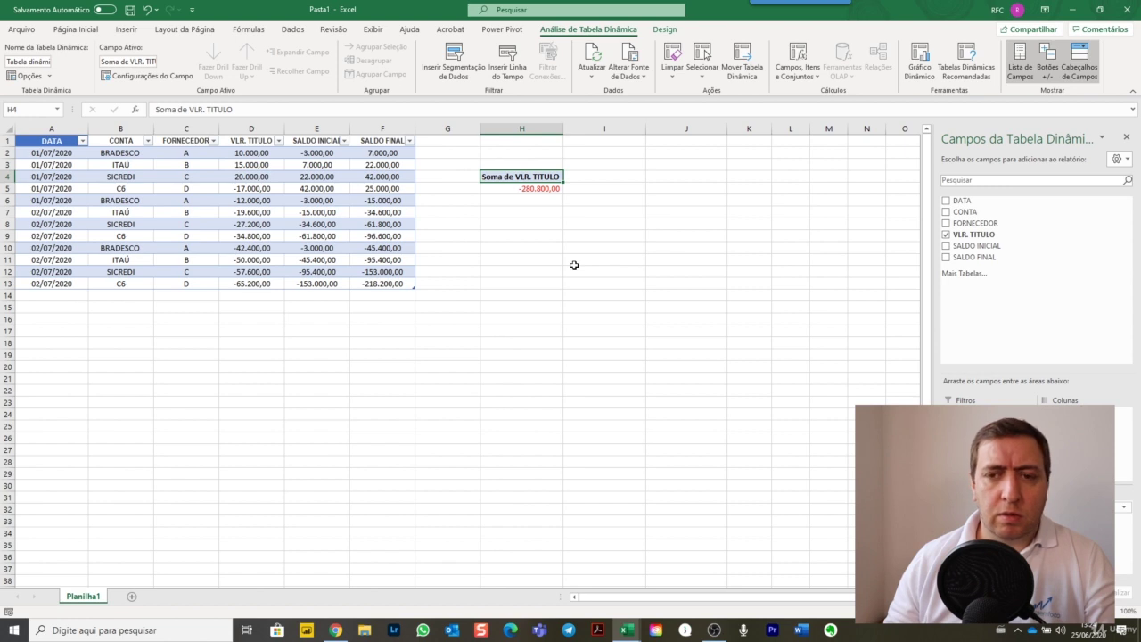
Compare the pivot table's VLR. TITULO total with the source values in D2:D13.
left_click(544, 193)
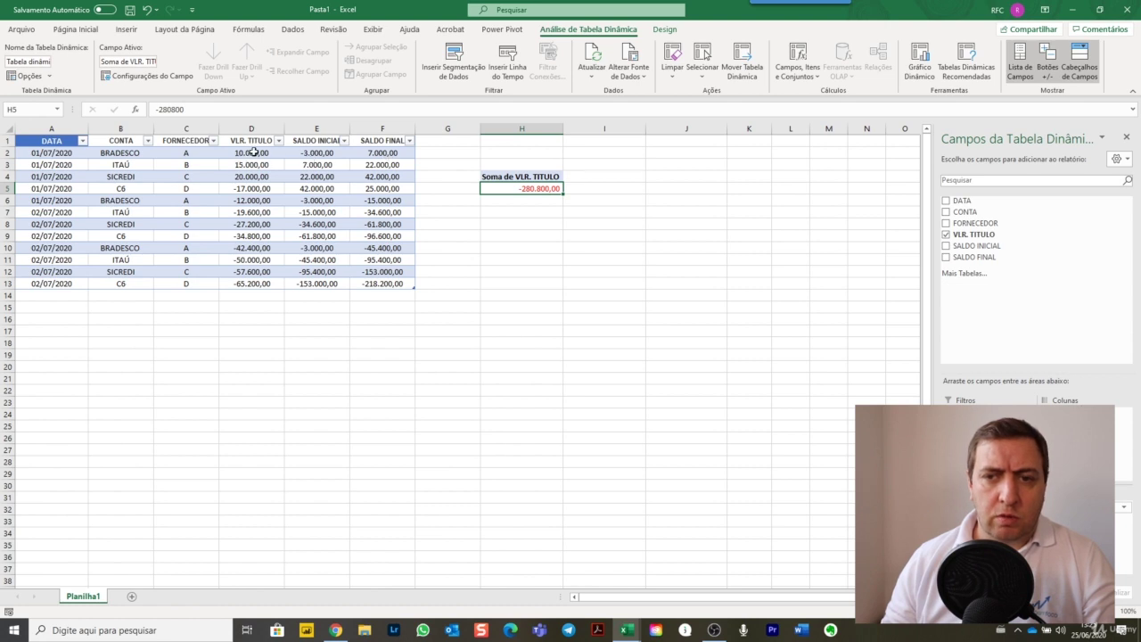
left_click_drag(254, 153, 252, 284)
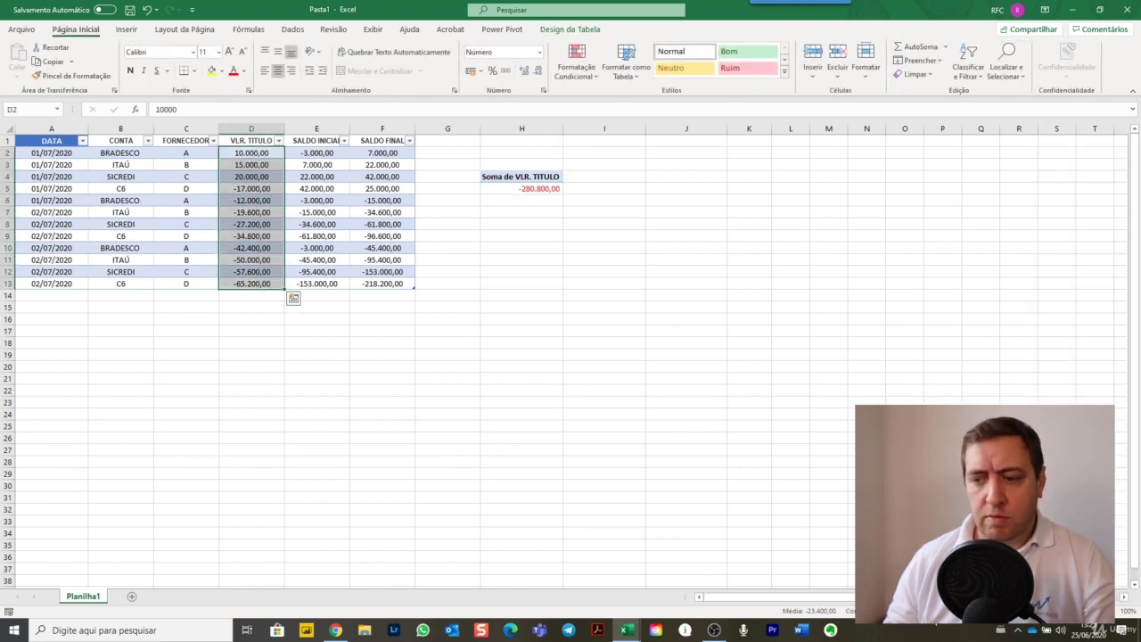
Lay out the pivot table with CONTA as columns and DATA above FORNECEDOR as rows.
left_click(540, 186)
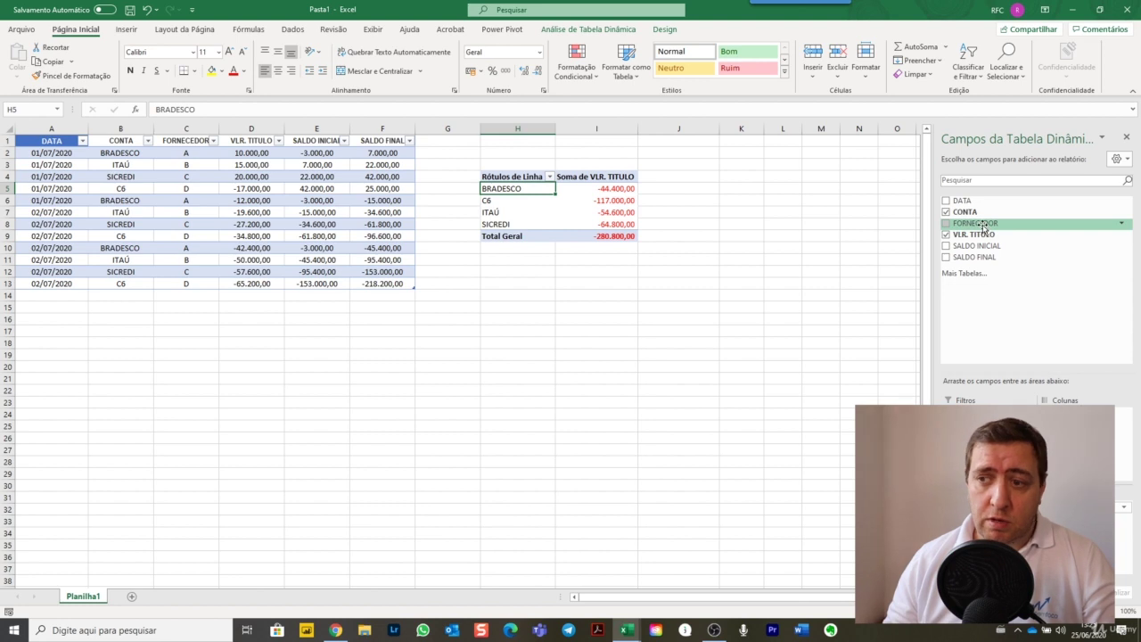
left_click_drag(973, 223, 1065, 419)
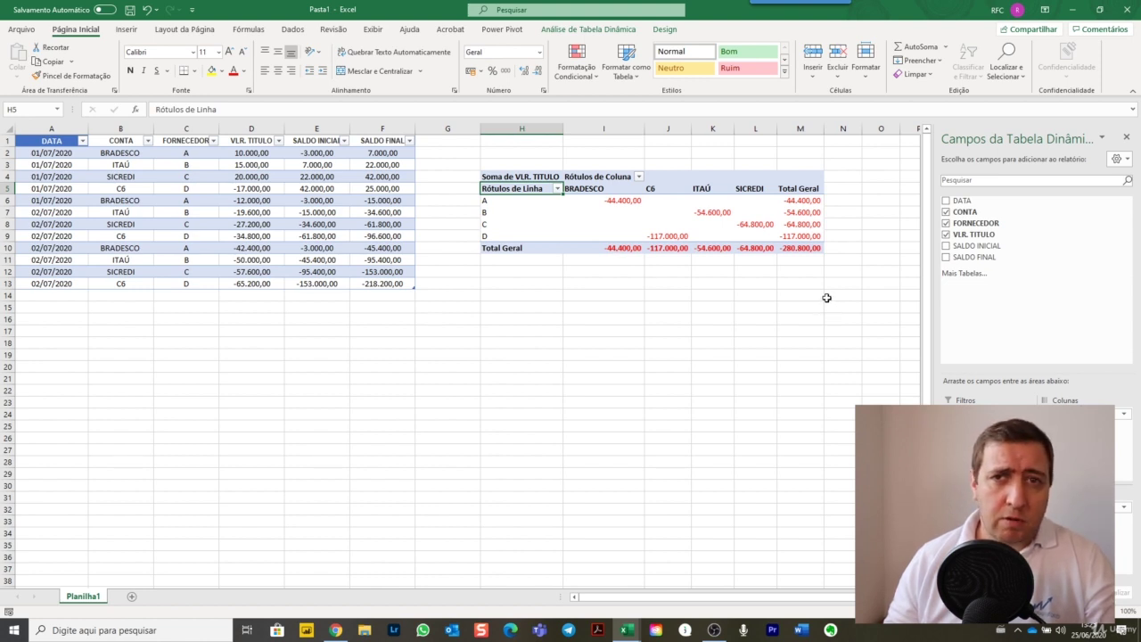
left_click_drag(970, 201, 981, 499)
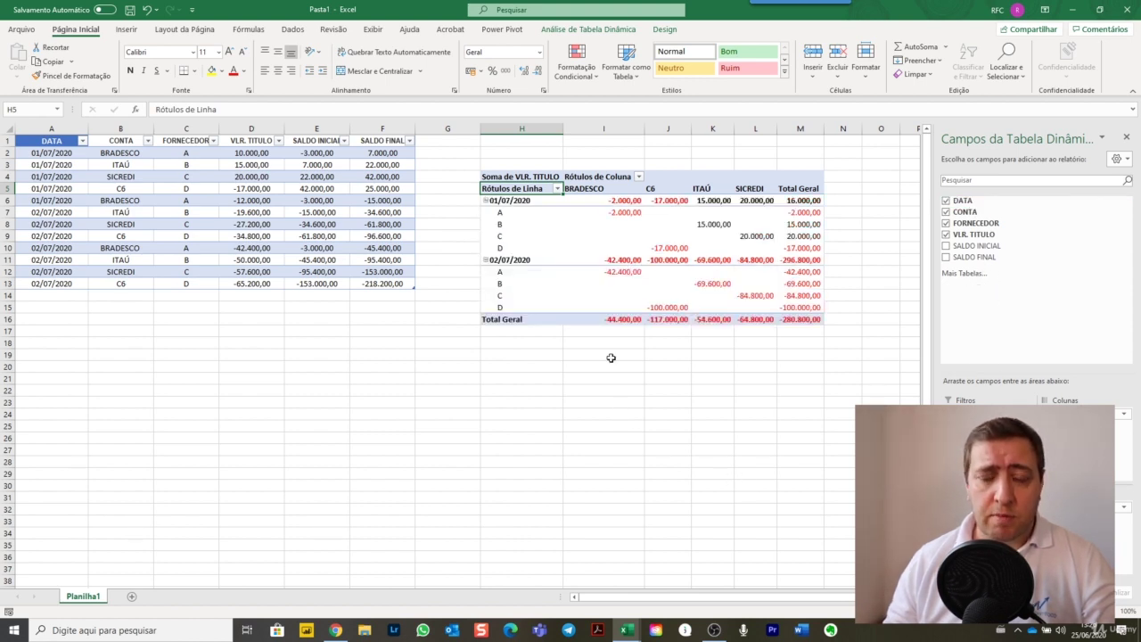
Review the pivot table's 01/07/2020 and 02/07/2020 groups against the dates in the source table.
left_click(520, 200)
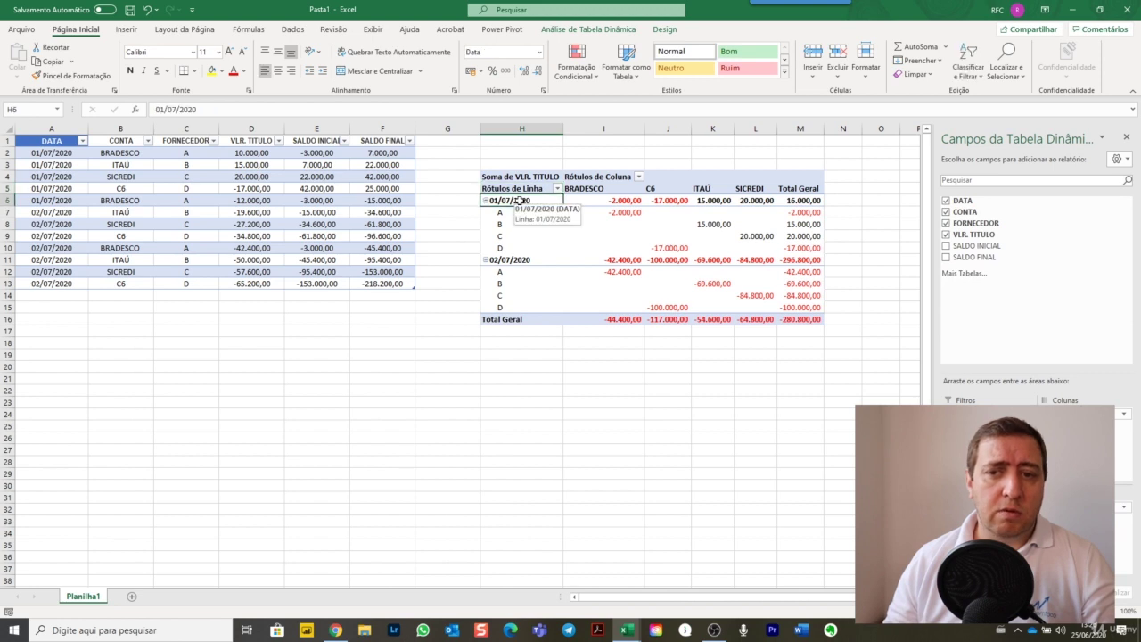
left_click(515, 260)
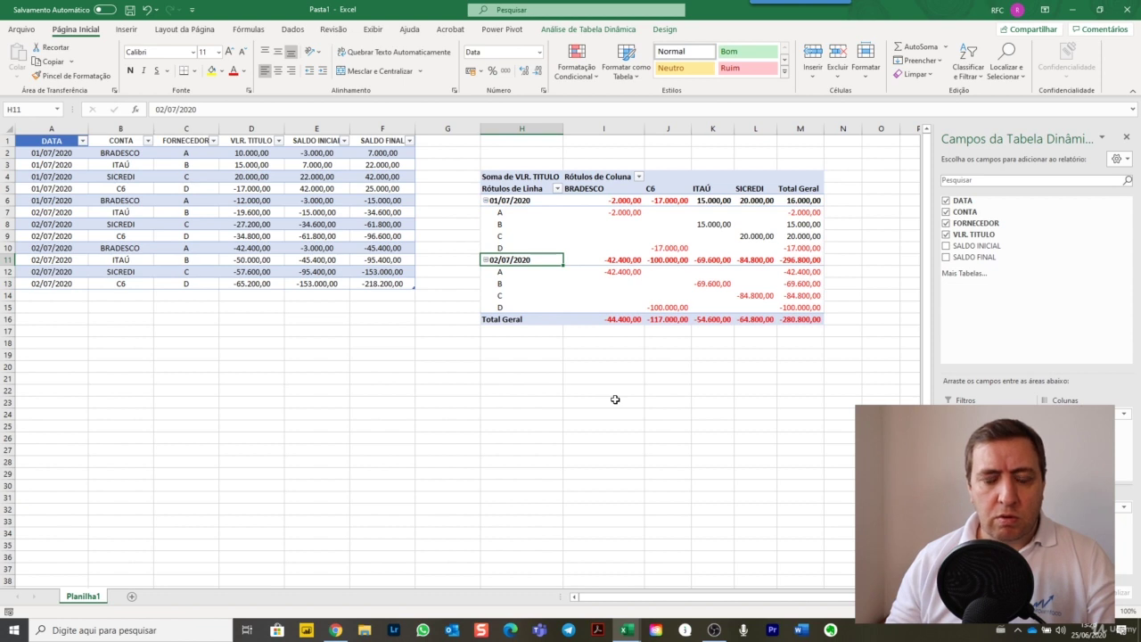
left_click(79, 175)
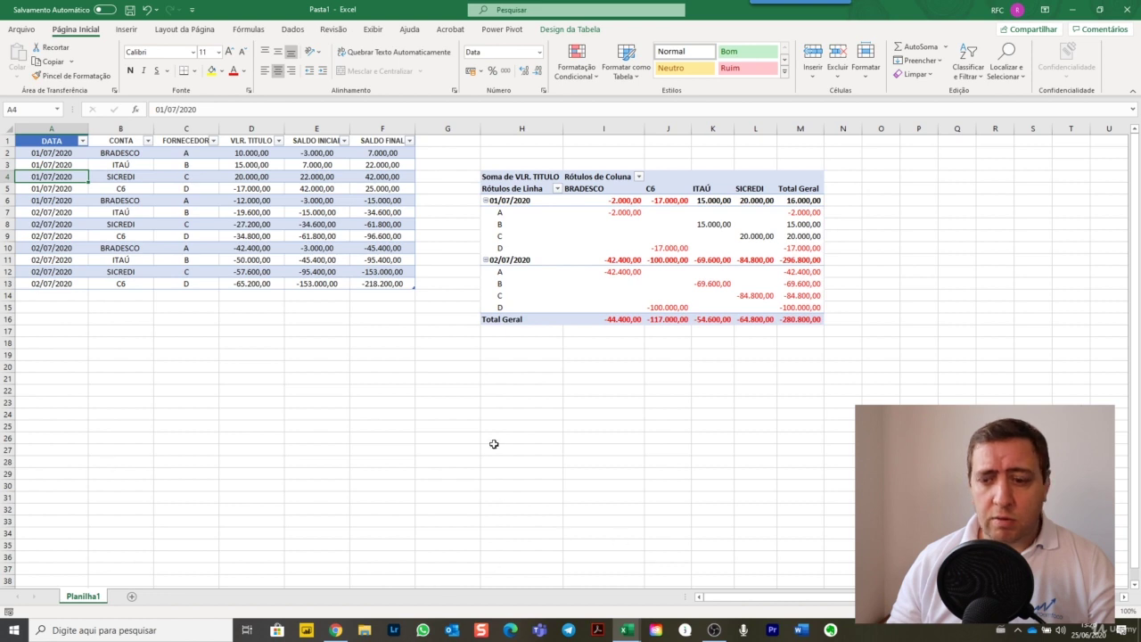
Go down the SALDO FINAL column of the source table and examine the running balance entry by entry.
left_click(393, 184)
key("Down")
key("Down")
key("Down")
key("Down")
key("Down")
key("Down")
key("Down")
key("Down")
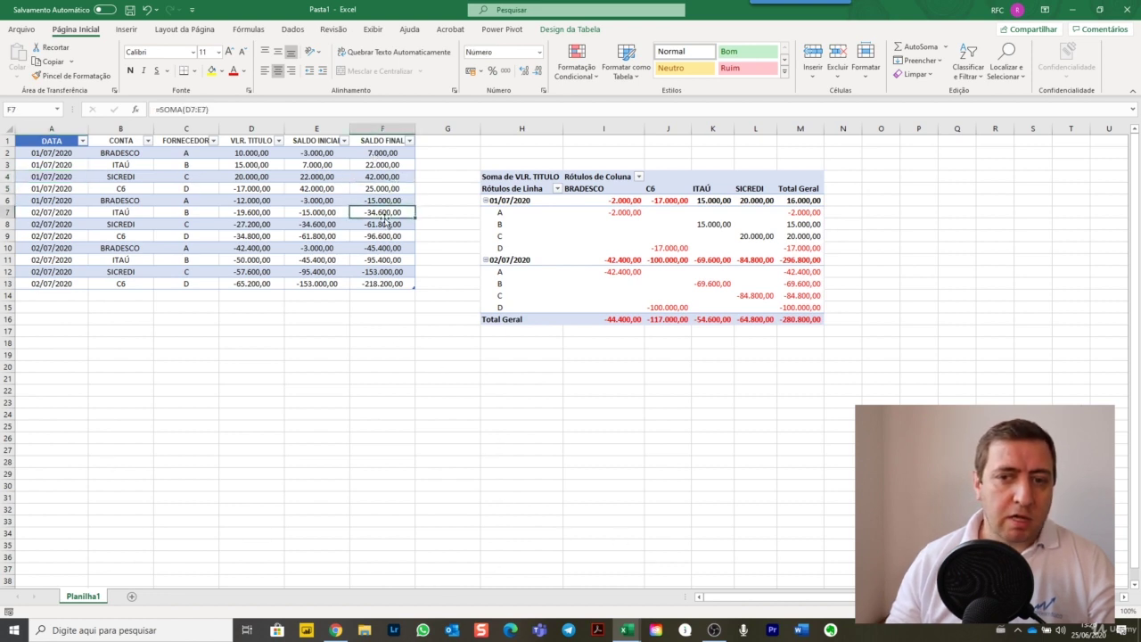